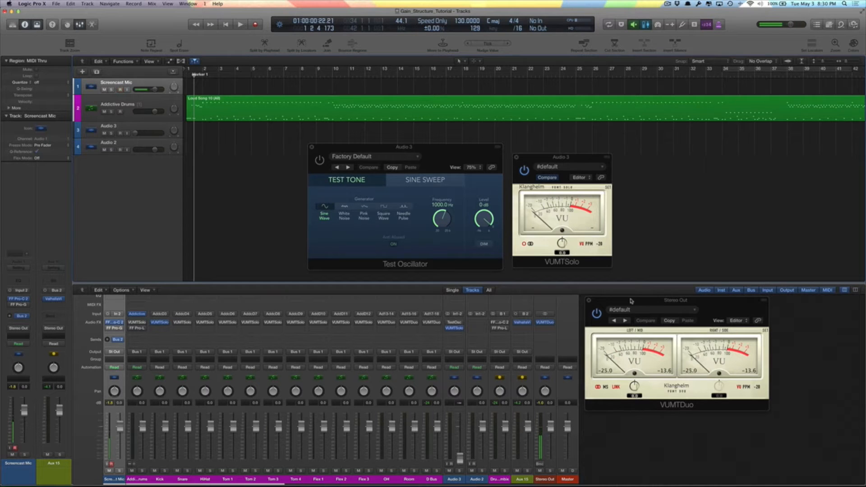
left_click_drag(630, 301, 630, 302)
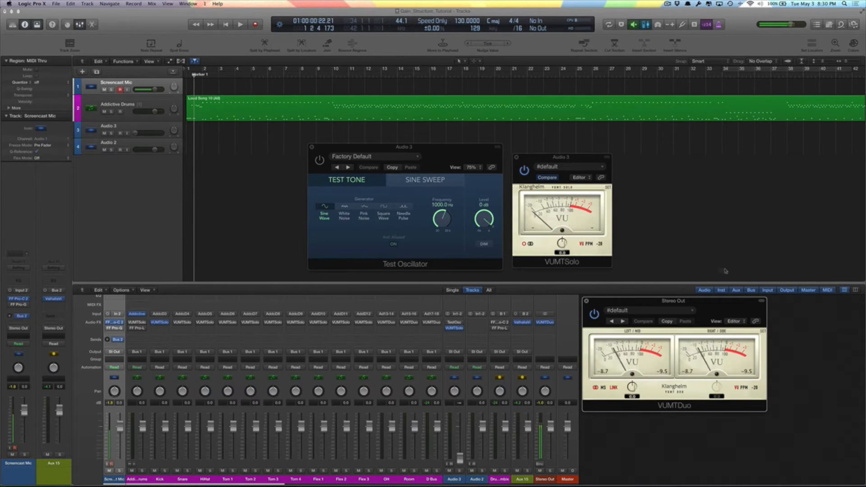
left_click_drag(713, 302, 718, 306)
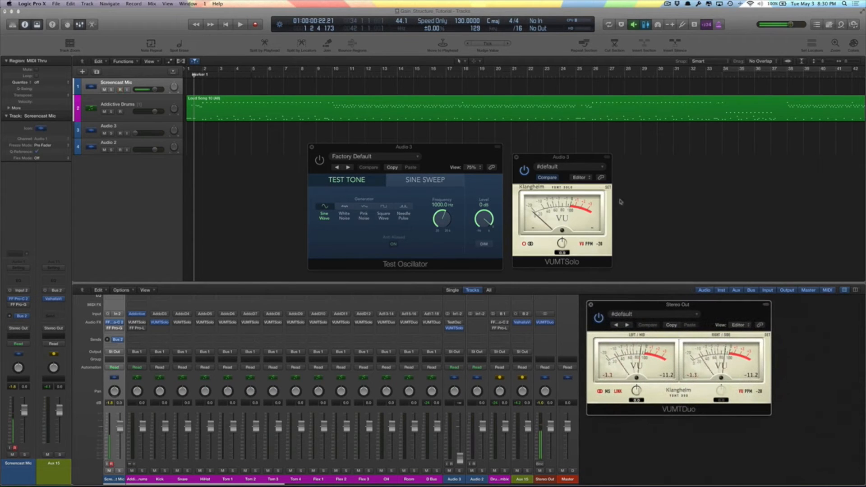
mouse_move(582, 159)
left_mouse_down()
mouse_move(603, 158)
mouse_move(584, 160)
left_mouse_up()
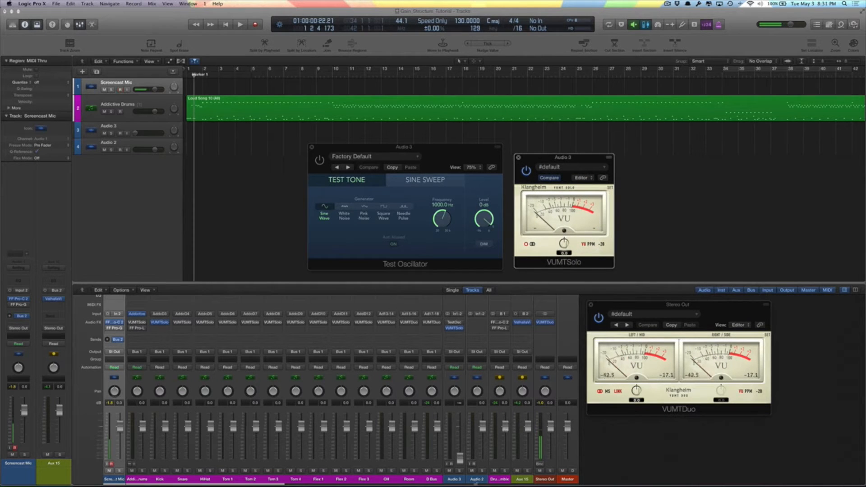
Rename the Audio 3 channel as Test Tones
left_click(453, 480)
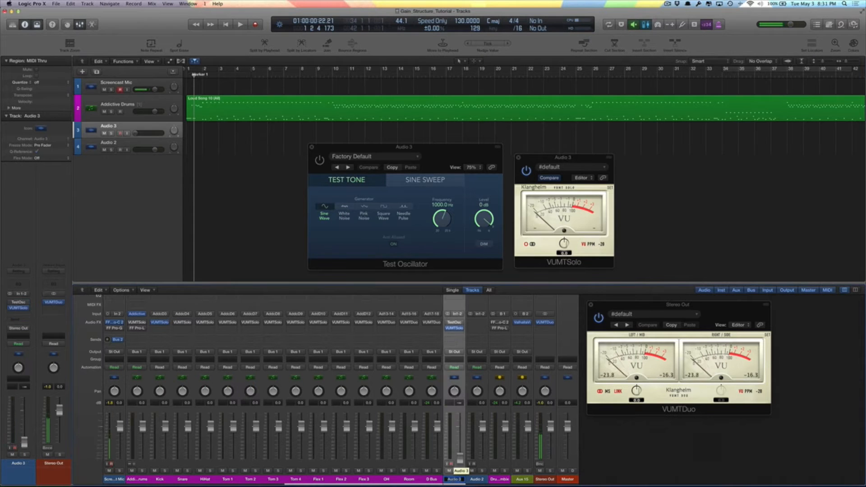
double_click(454, 479)
type("Test Tones")
key("Return")
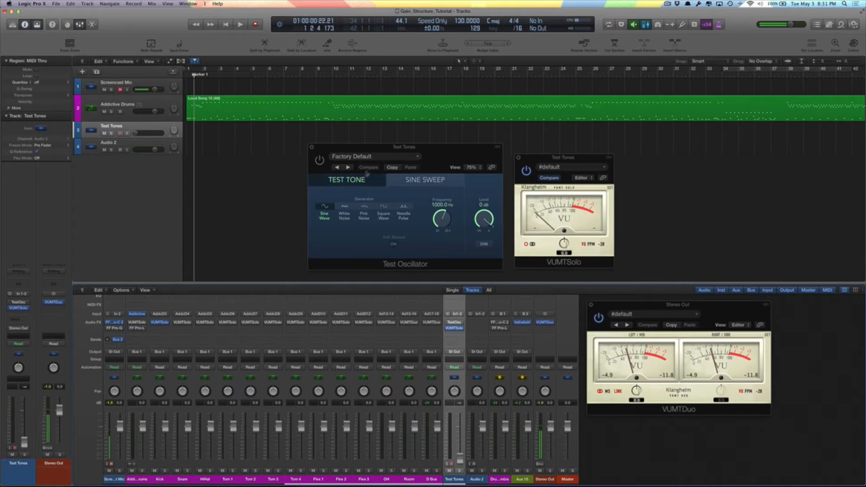
Load the stereo Test Oscillator utility plug-in in the first audio effect slot of the Test Tones channel
mouse_move(413, 149)
left_mouse_down()
mouse_move(420, 160)
mouse_move(419, 147)
left_mouse_up()
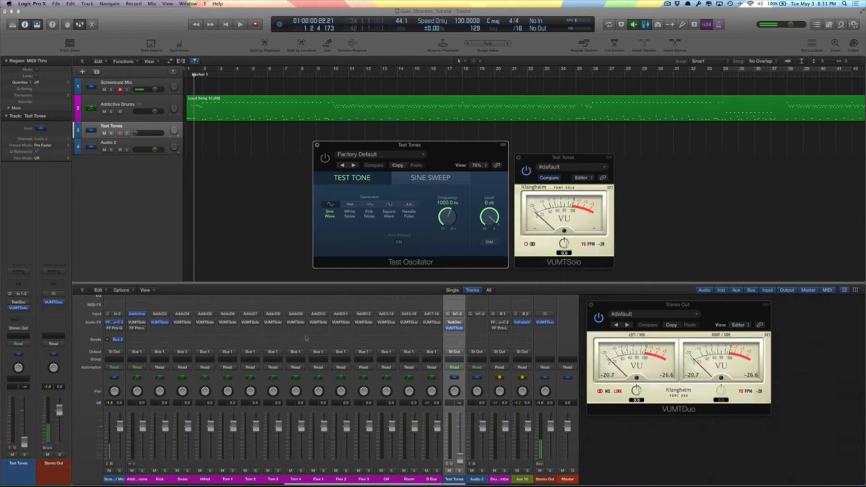
left_click(460, 323)
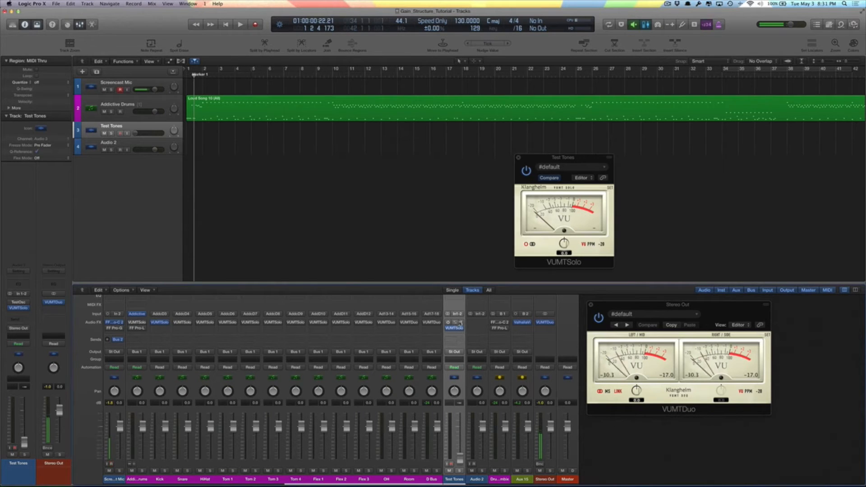
left_click(460, 322)
mouse_move(475, 404)
mouse_move(538, 413)
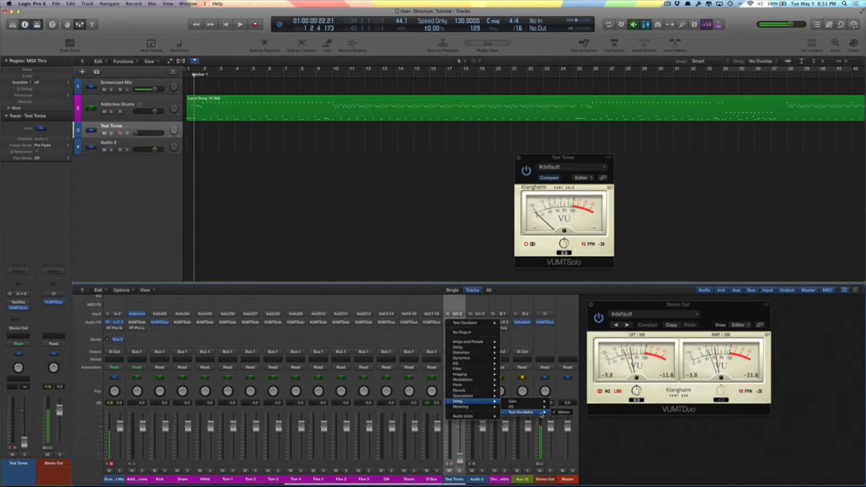
left_click(559, 413)
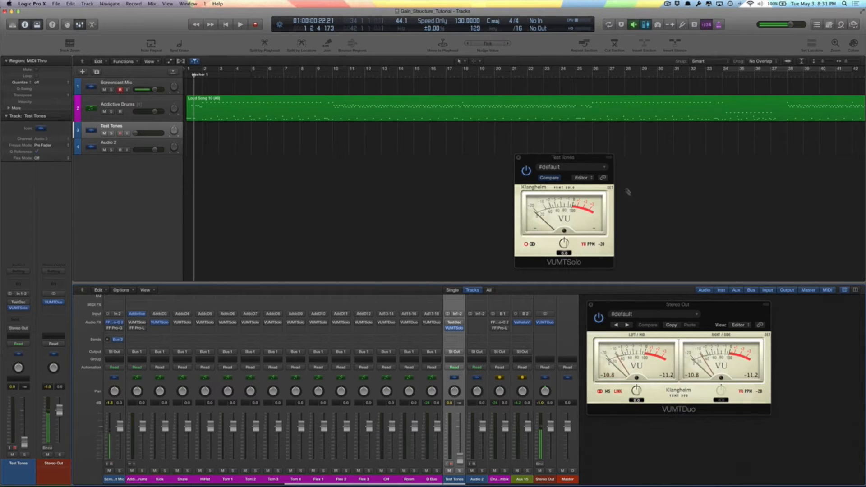
Place the VUMTSolo and VUMTDuo meters side by side in the tracks area and clear the Test Tones channel's peak reading
left_click_drag(584, 159, 388, 160)
left_click_drag(657, 305, 496, 159)
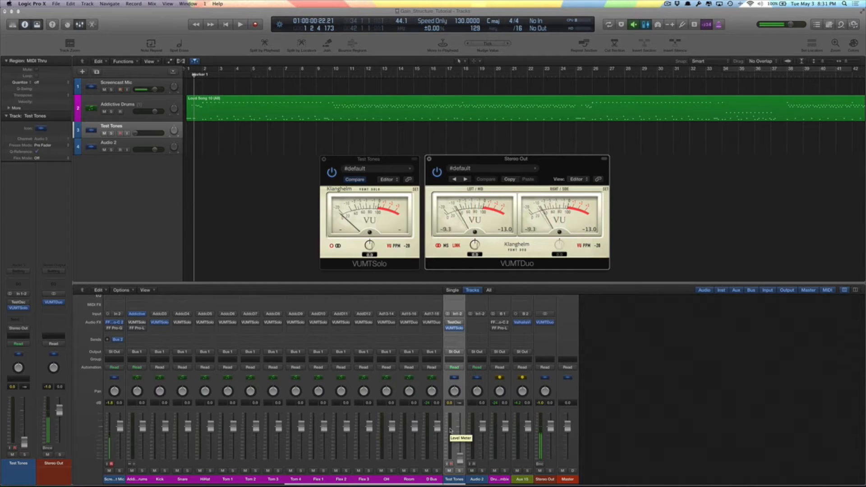
left_click(450, 404)
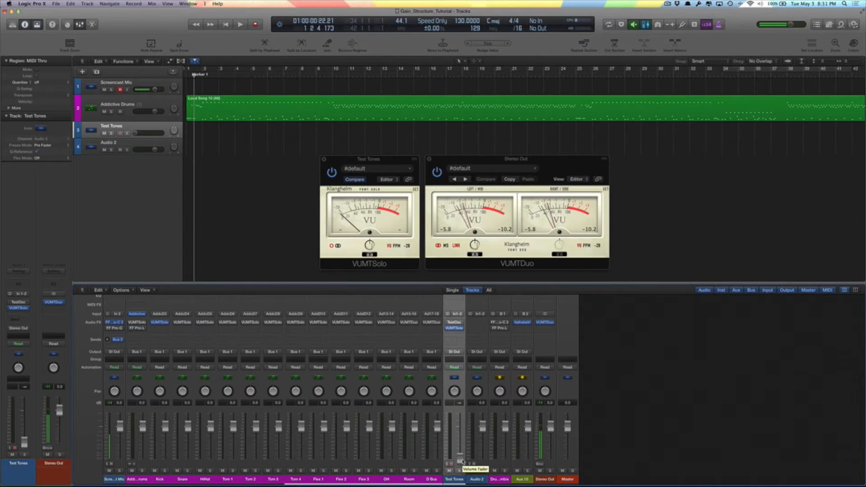
mouse_move(460, 458)
left_mouse_down()
mouse_move(460, 424)
mouse_move(460, 458)
left_mouse_up()
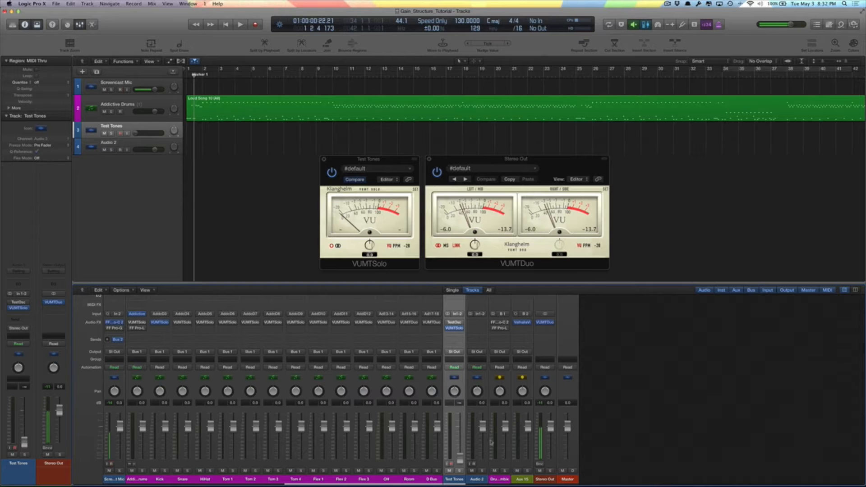
Move the Stereo Out VUMTDuo meter back beside the mixer and reopen the Test Tones channel's Test Oscillator in the tracks area
left_click_drag(486, 163, 651, 306)
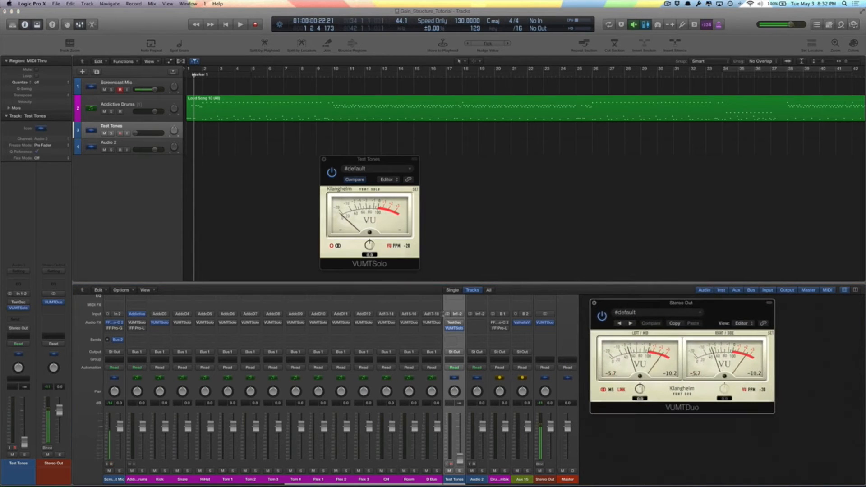
mouse_move(455, 325)
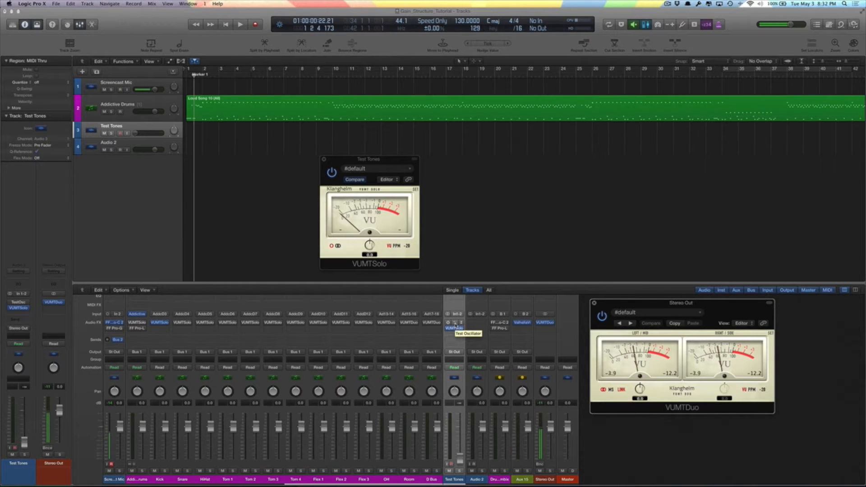
left_click(455, 325)
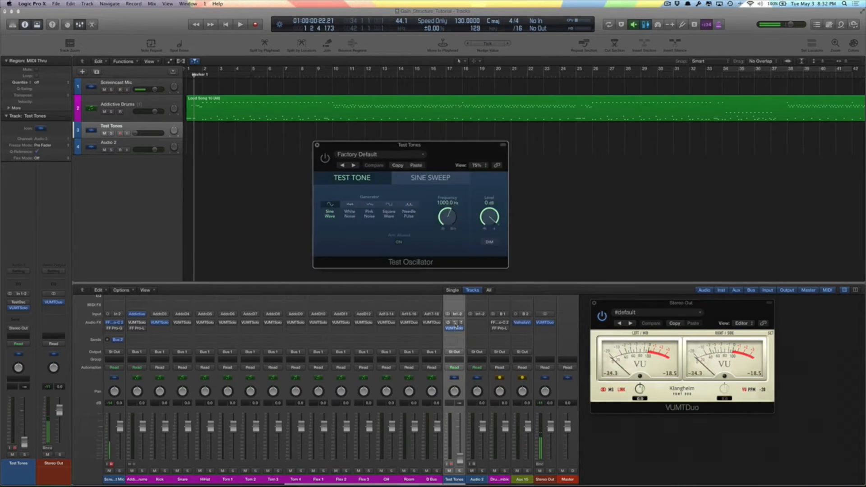
left_click_drag(416, 147, 335, 151)
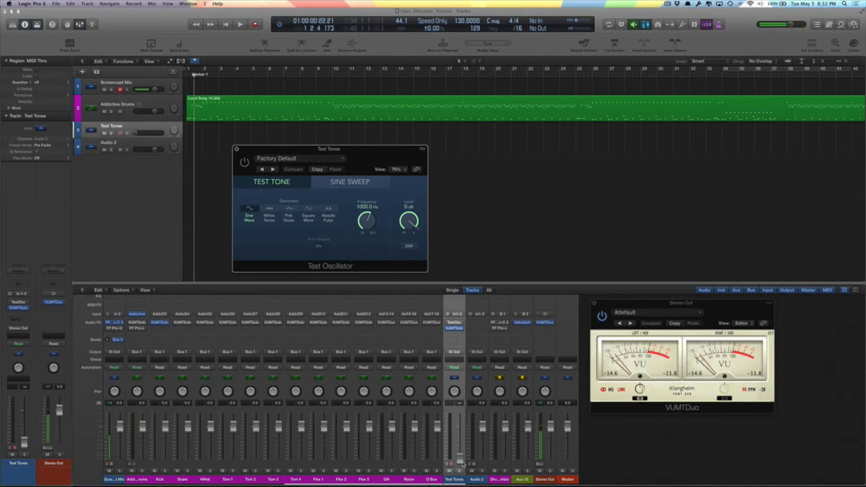
Raise the Test Tones fader slightly and switch on the Test Oscillator with its 1000 Hz sine wave at 0 dB
left_click_drag(461, 460, 461, 451)
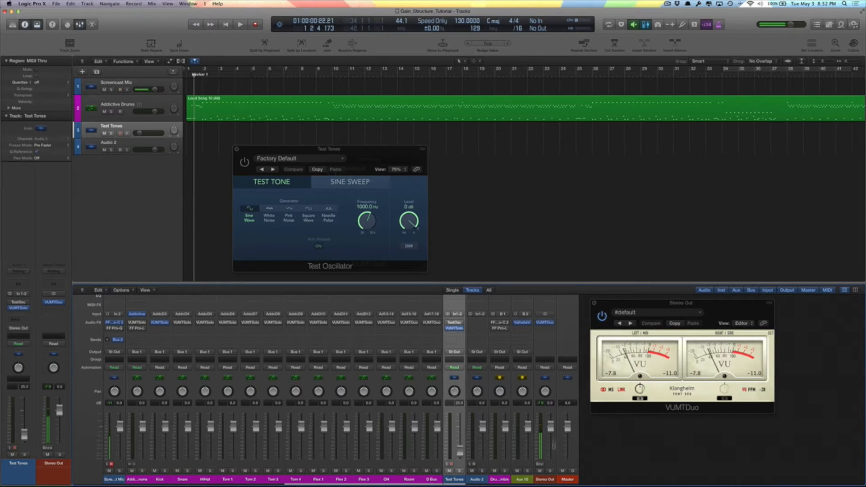
left_click(454, 351)
left_click(454, 352)
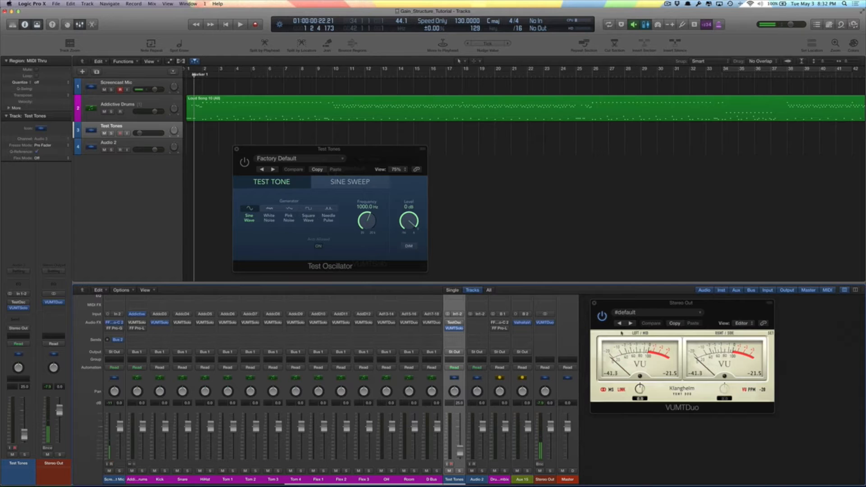
left_click(247, 163)
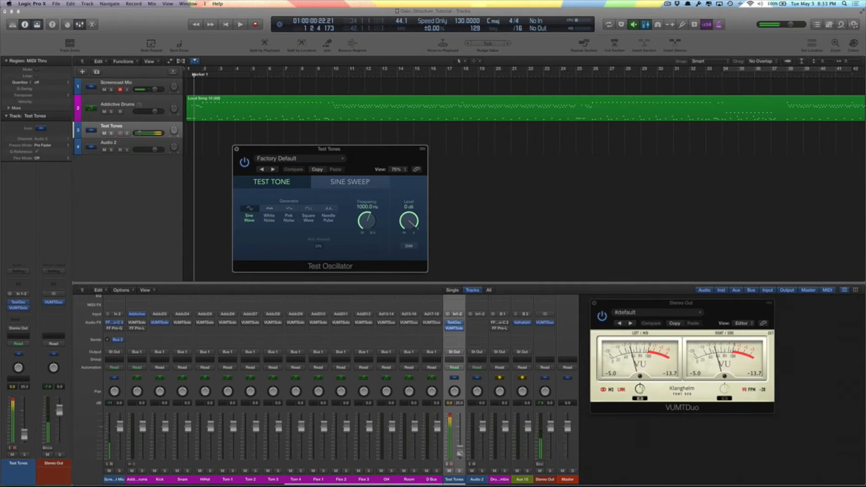
mouse_move(449, 330)
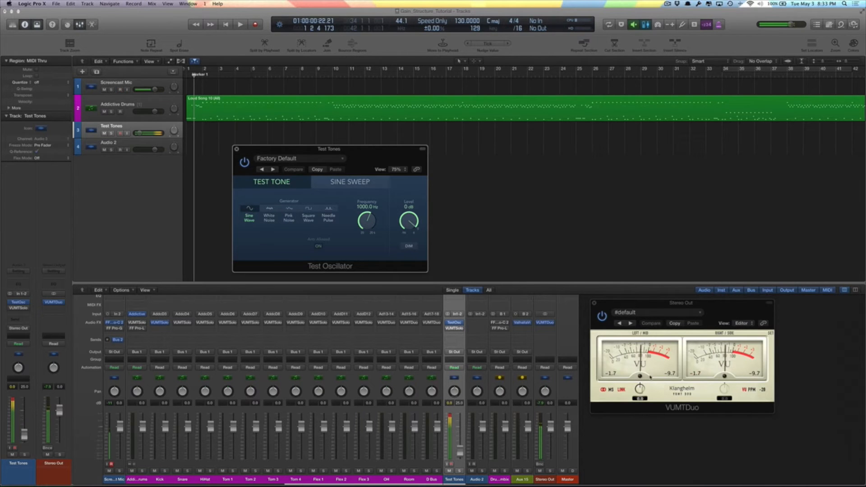
left_click(672, 377)
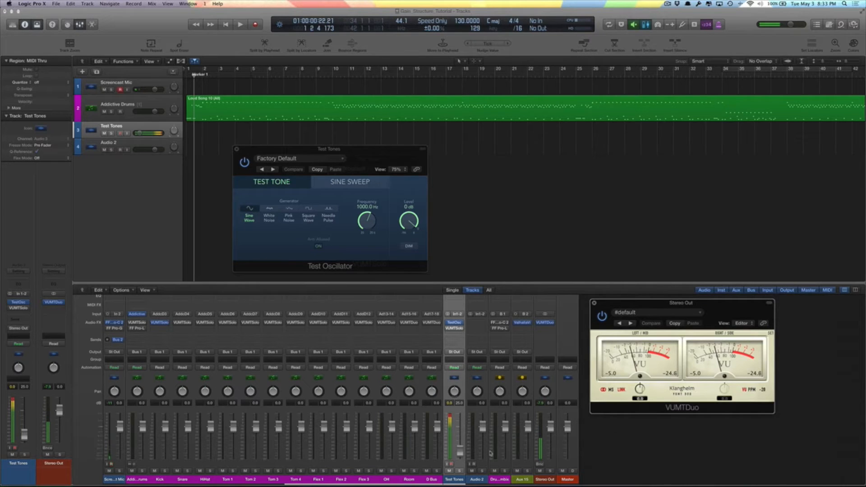
Pull the Test Tones fader all the way down
left_click_drag(461, 453, 461, 461)
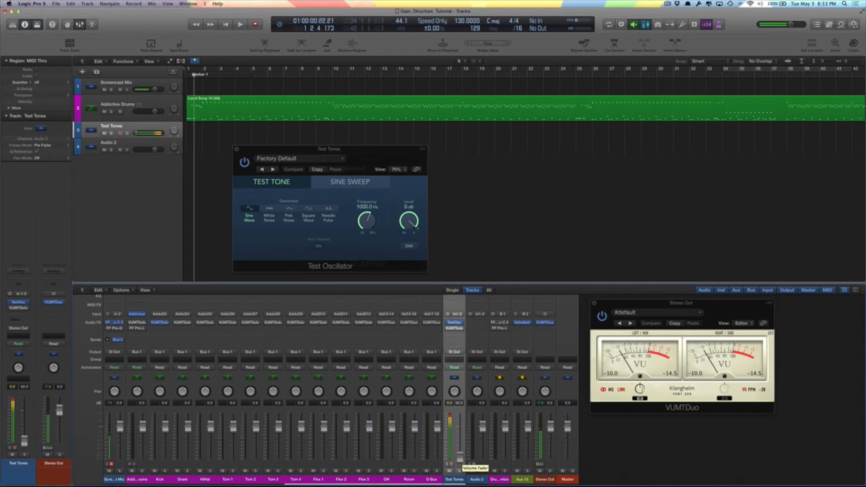
left_click_drag(461, 460, 467, 484)
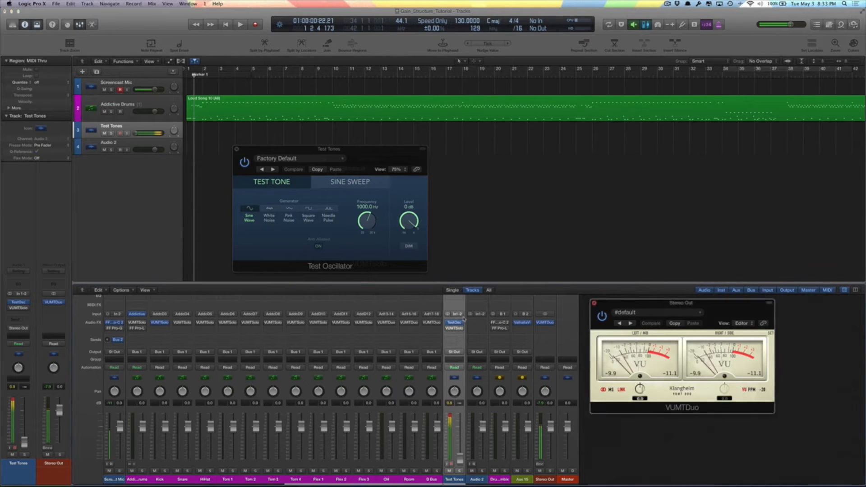
Replace the Stereo Out meter beside the mixer with the Test Tones VUMTSolo meter and set the oscillator level to -20 dB
left_click(594, 303)
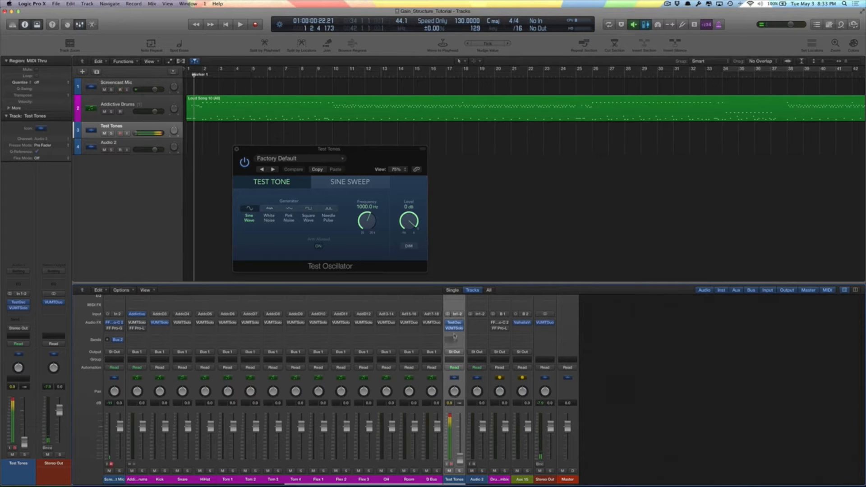
left_click(455, 330)
left_click_drag(374, 158, 646, 303)
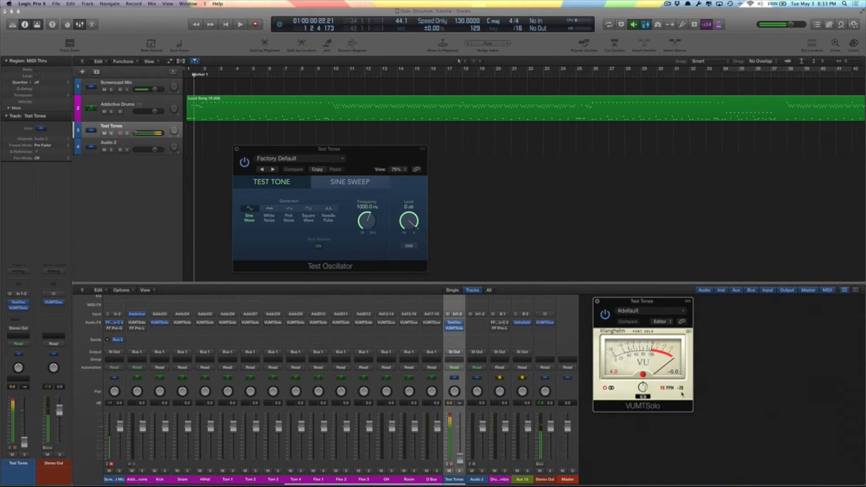
left_click_drag(408, 220, 413, 243)
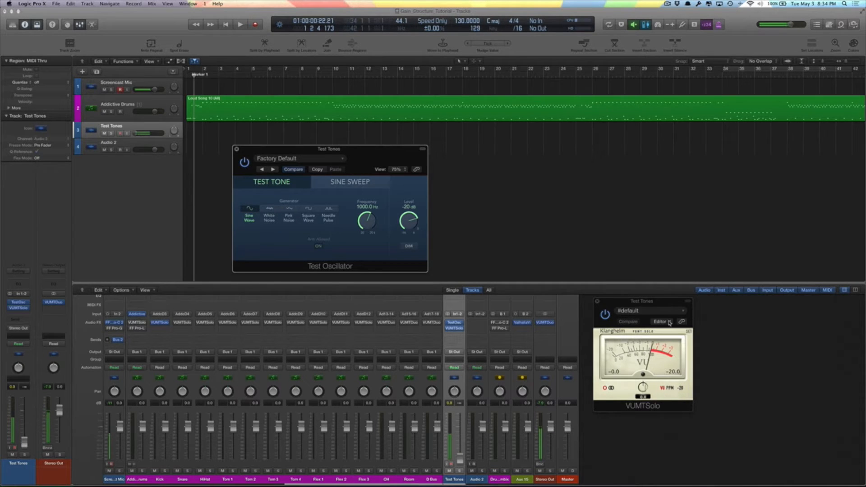
Try a higher reference level on the Test Tones VUMTSolo meter and return it to -20
left_click(682, 388)
scroll(681, 388, "up", 2)
scroll(683, 387, "up", 8)
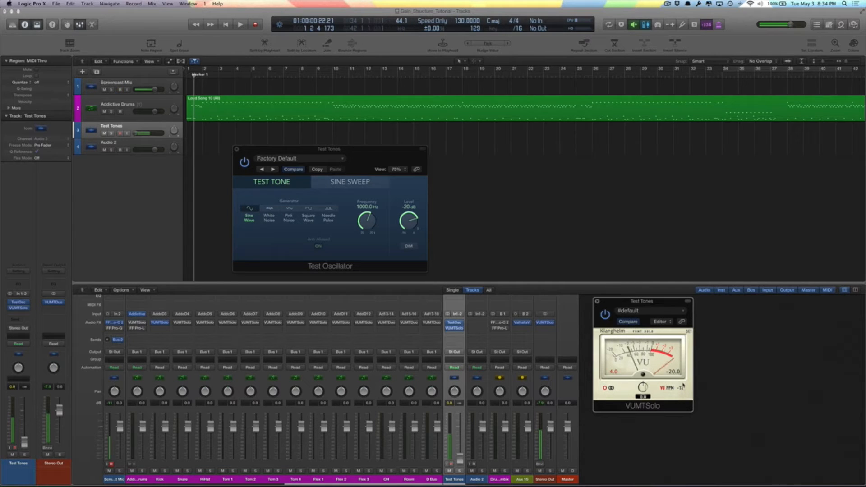
scroll(683, 388, "down", 9)
scroll(683, 389, "down", 1)
scroll(683, 391, "down", 1)
left_click(158, 480)
left_click(207, 480)
left_click(226, 480)
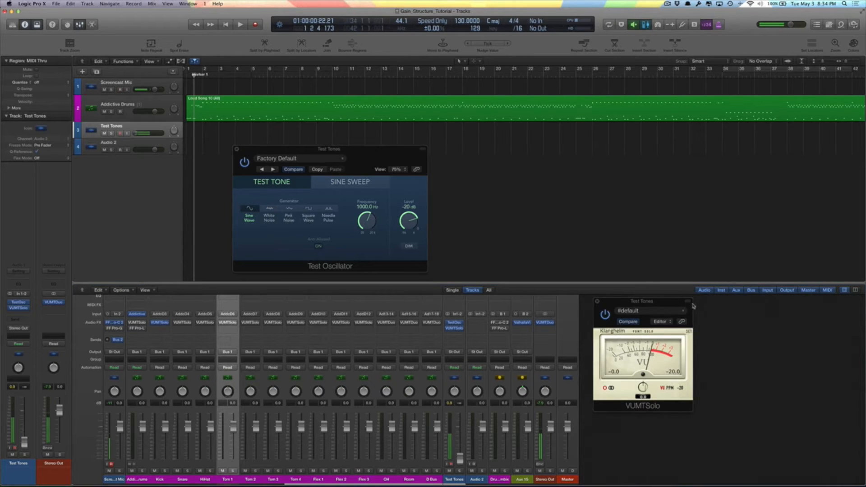
left_click_drag(658, 304, 692, 310)
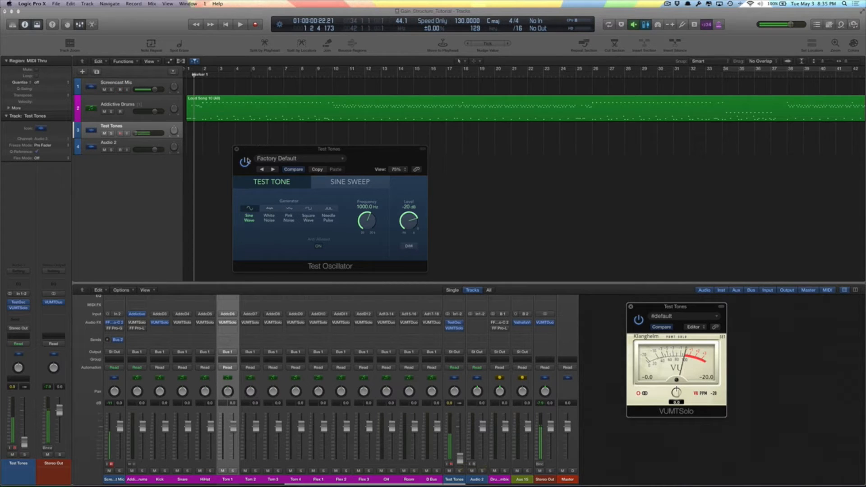
Bypass the Test Oscillator and VUMTSolo plug-ins on the Test Tones channel
left_click(245, 162)
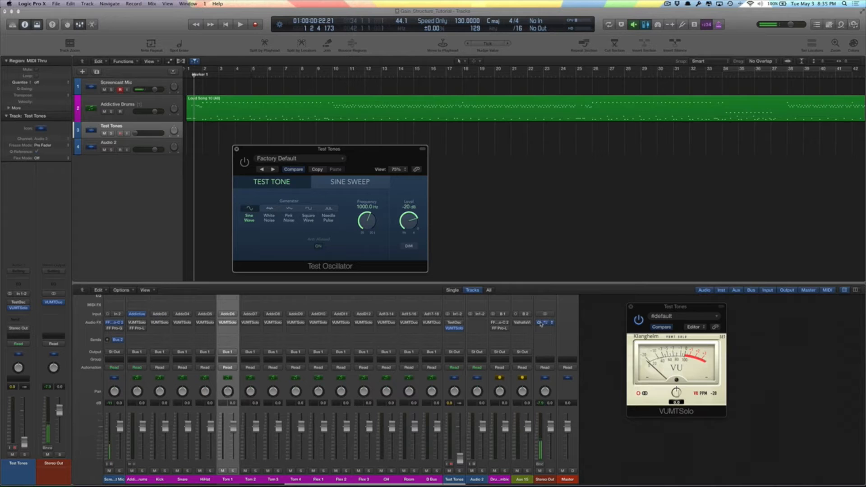
left_click(448, 329)
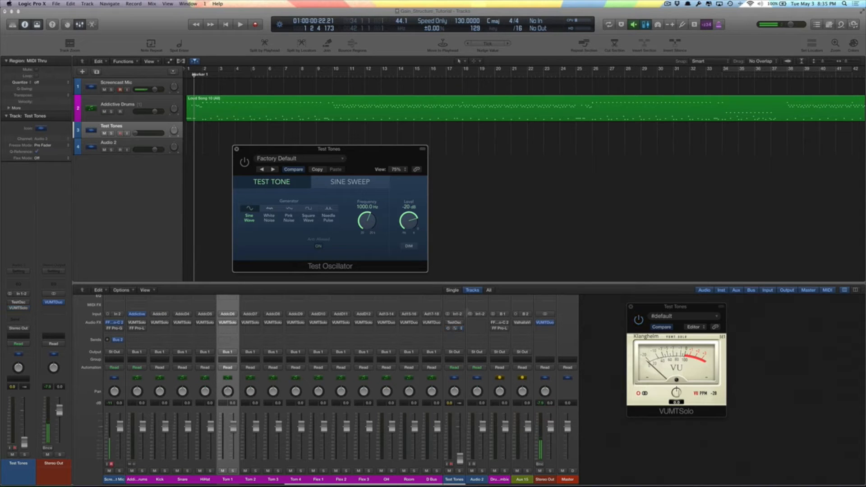
Return the playhead to the project start and close the Test Oscillator and VUMTSolo windows
left_click(522, 234)
key("Return")
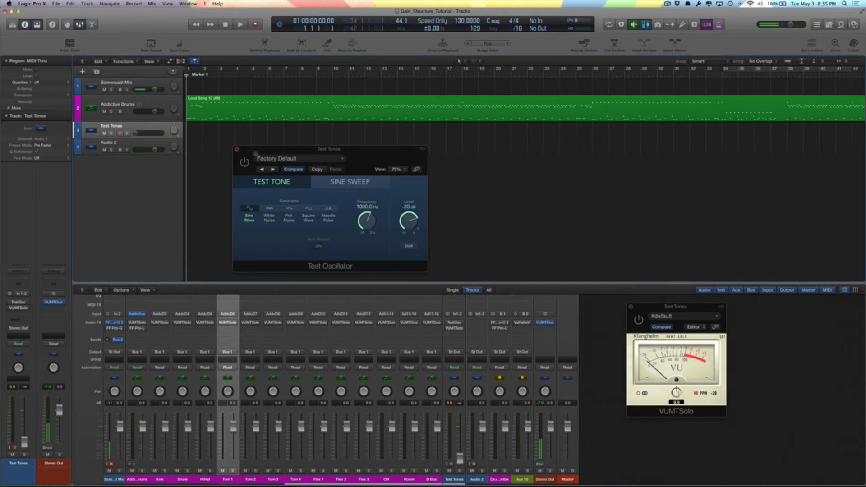
left_click(236, 148)
left_click(631, 307)
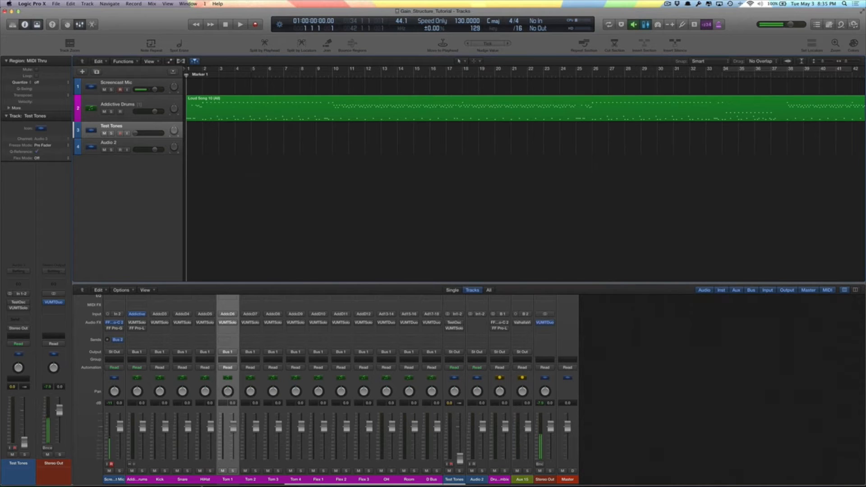
Enable the VUMTSolo meter on the Kick channel and open its window
left_click(163, 480)
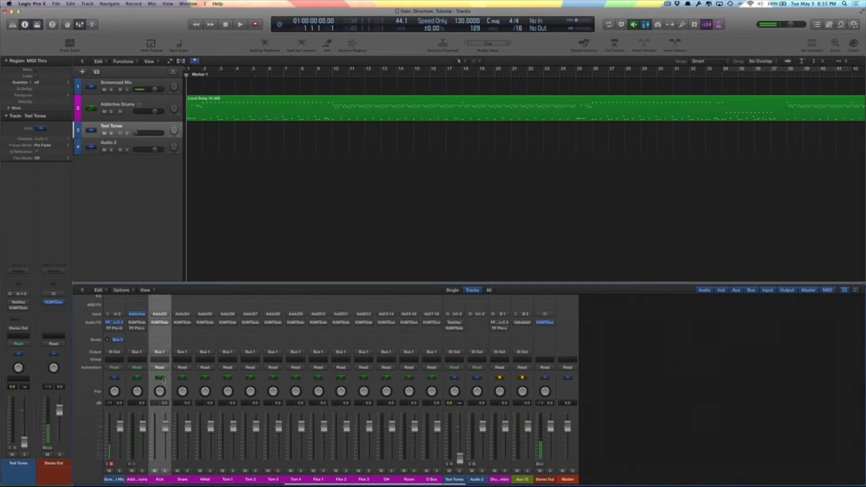
left_click(155, 323)
left_click(160, 323)
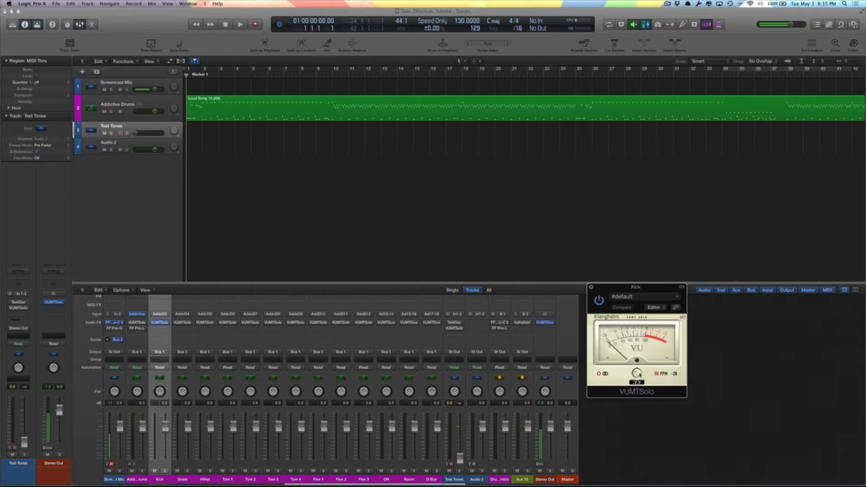
Reset the Kick VUMTSolo trim to 0.0 and play the drum session
left_click(638, 373, "alt")
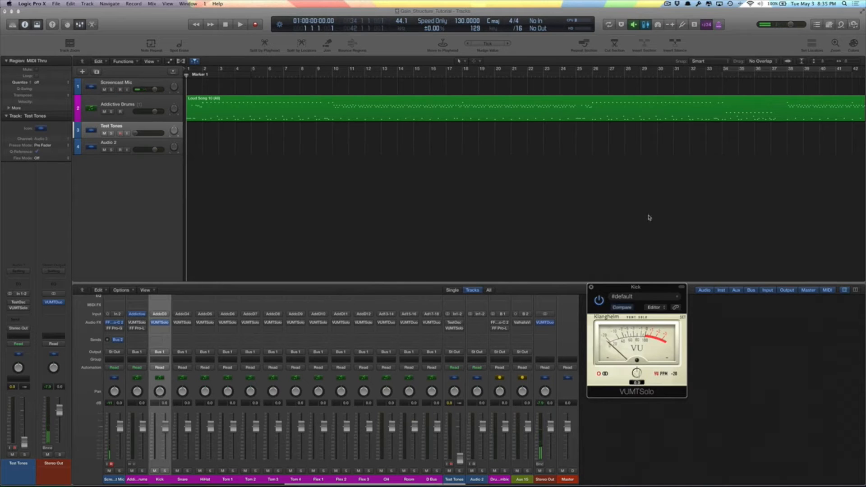
key("space")
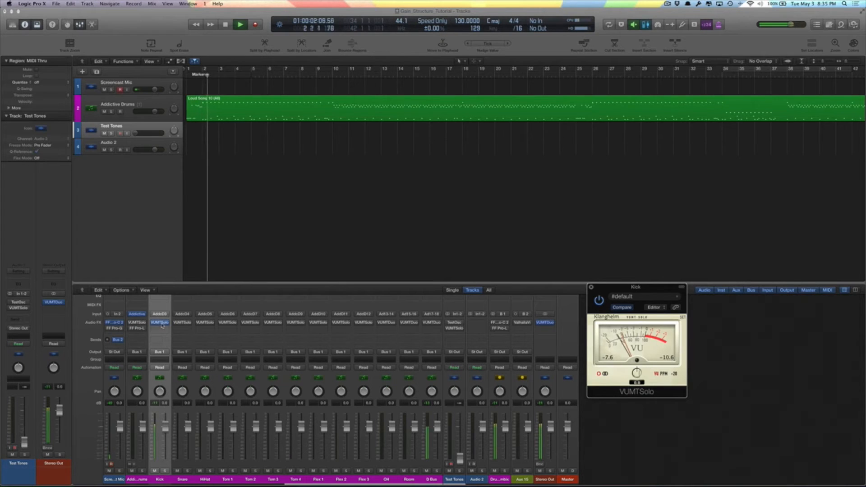
Open the Addictive Drums 2 instrument window from the Addictive Drums channel
left_click(140, 315)
mouse_move(140, 315)
left_click(223, 314)
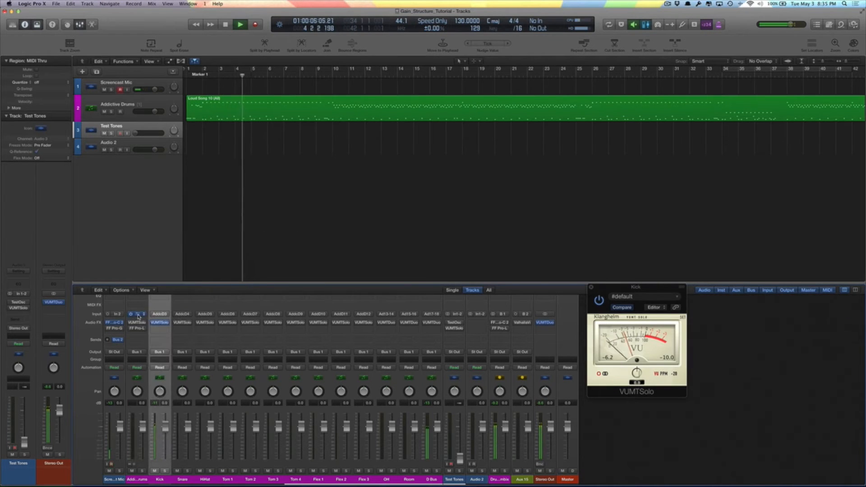
left_click(138, 314)
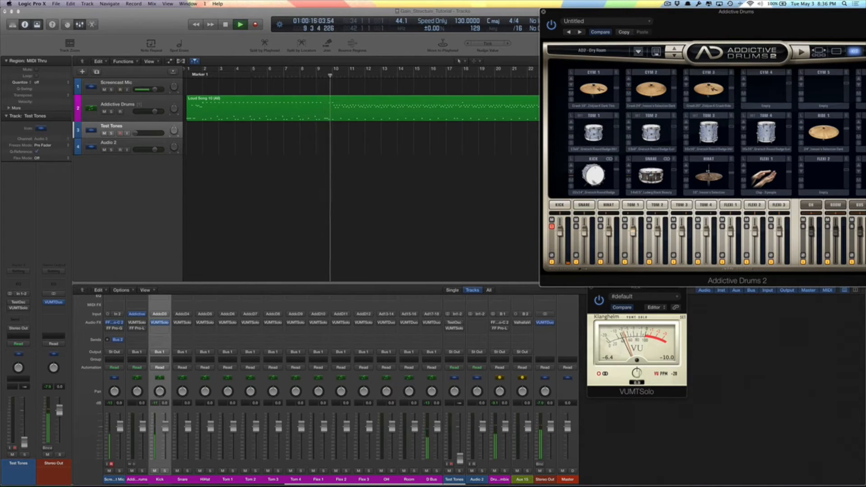
Try the Addictive Drums kick fader down to -oo dB and up, return it to its original level, and check the Kick channel fader
left_click_drag(559, 231, 562, 275)
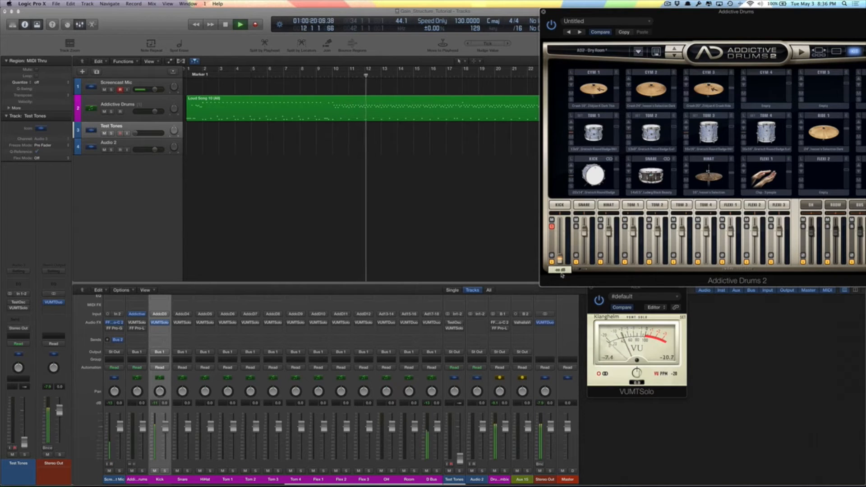
left_click_drag(562, 275, 561, 222)
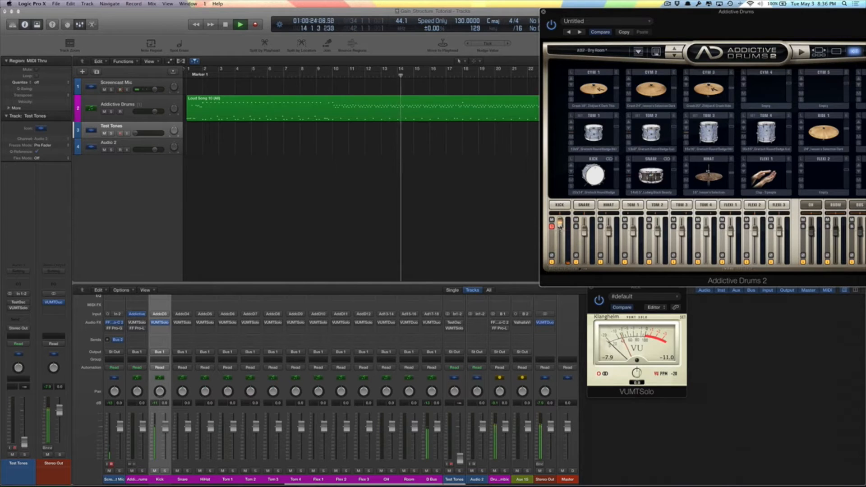
left_click_drag(560, 224, 560, 232)
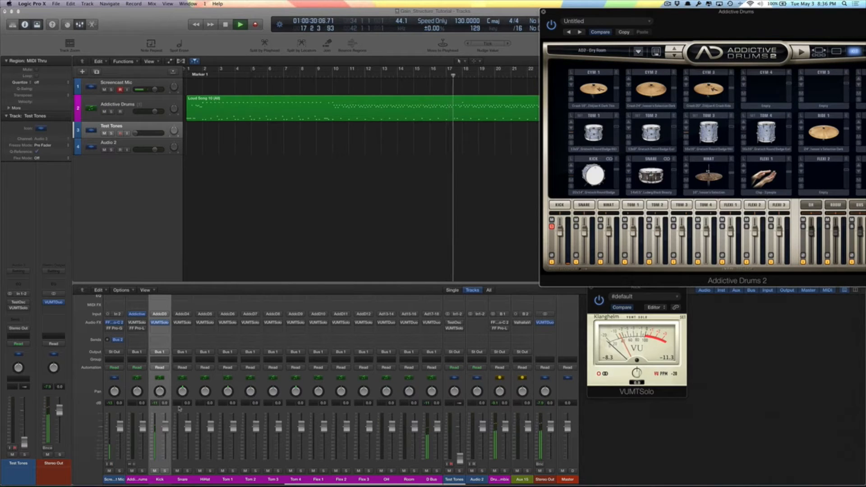
mouse_move(166, 429)
left_mouse_down()
mouse_move(165, 459)
mouse_move(168, 419)
mouse_move(167, 428)
left_mouse_up()
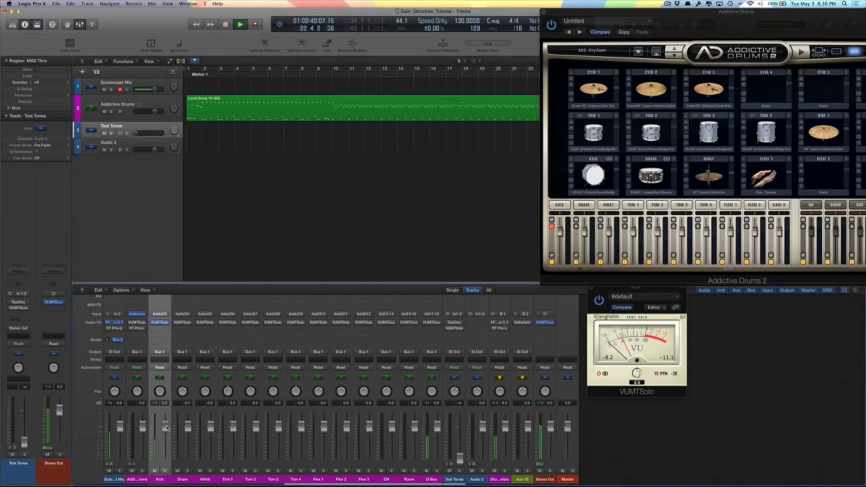
mouse_move(167, 427)
left_mouse_down()
mouse_move(166, 451)
mouse_move(167, 428)
left_mouse_up()
Close and reopen the Kick VUMTSolo window, then place it just below the Addictive Drums window
left_click(160, 323)
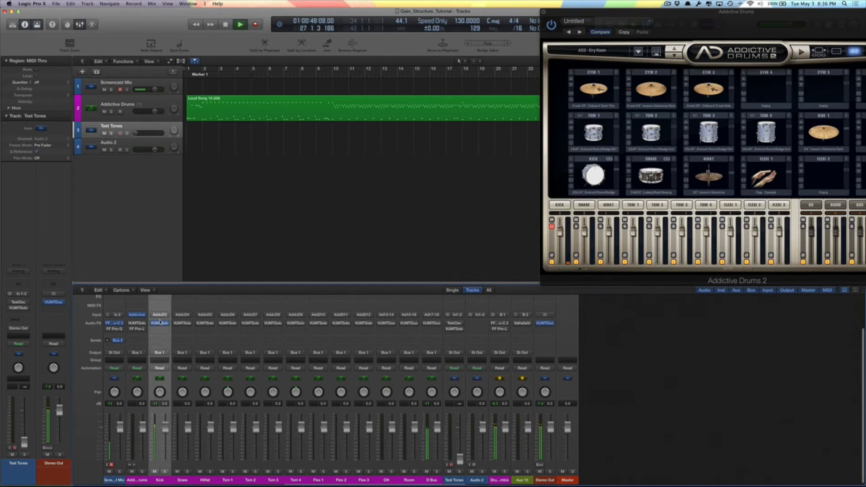
left_click(159, 323)
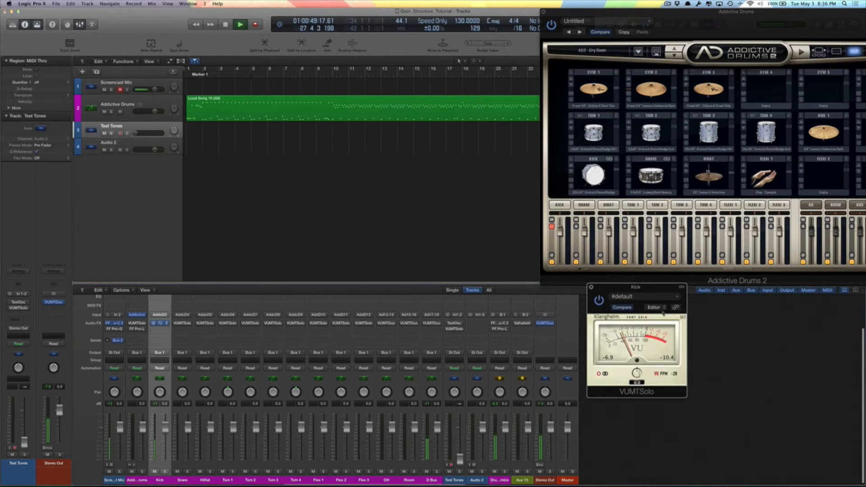
left_click_drag(663, 287, 291, 156)
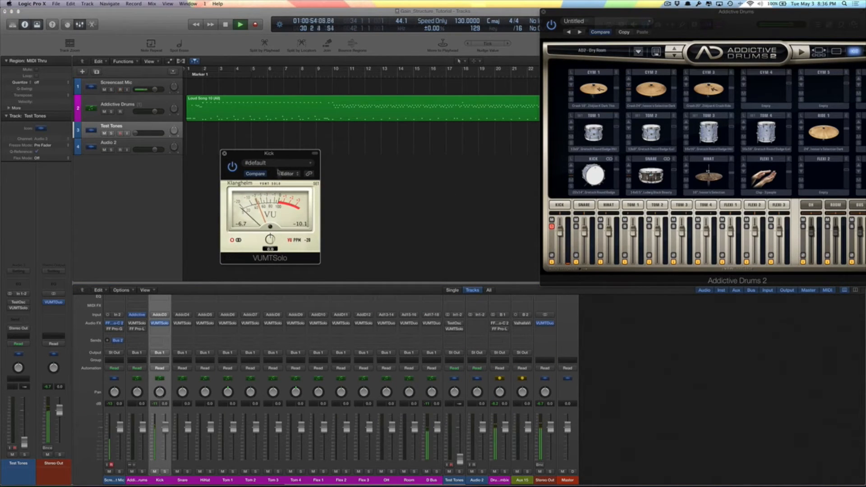
left_click_drag(276, 156, 301, 186)
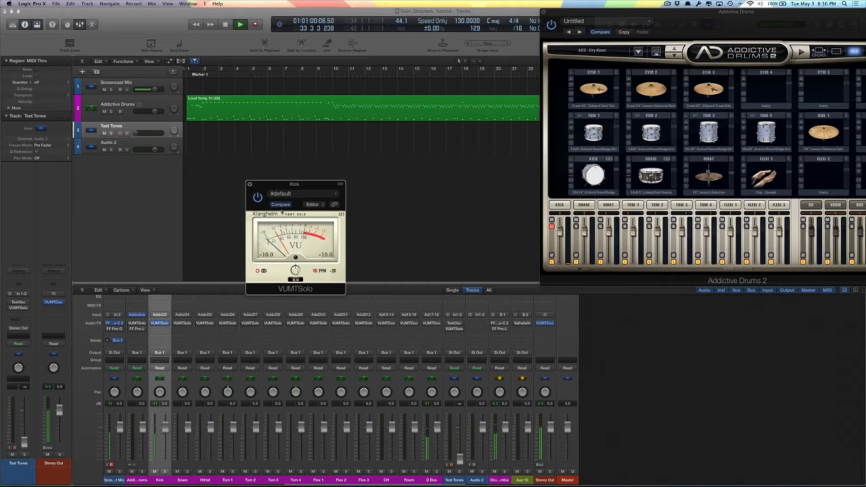
left_click_drag(307, 187, 648, 303)
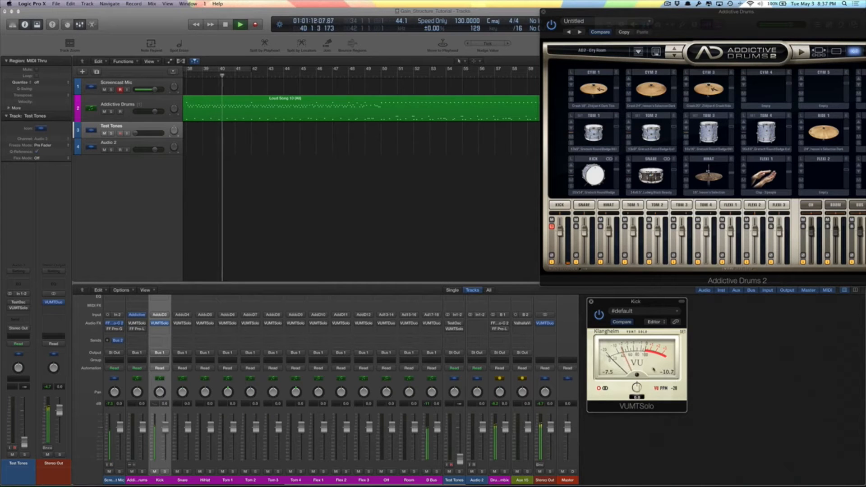
Lower the Kick VUMTSolo trim to about -10 during playback, then stop and return the playhead to the project start
left_click(159, 323)
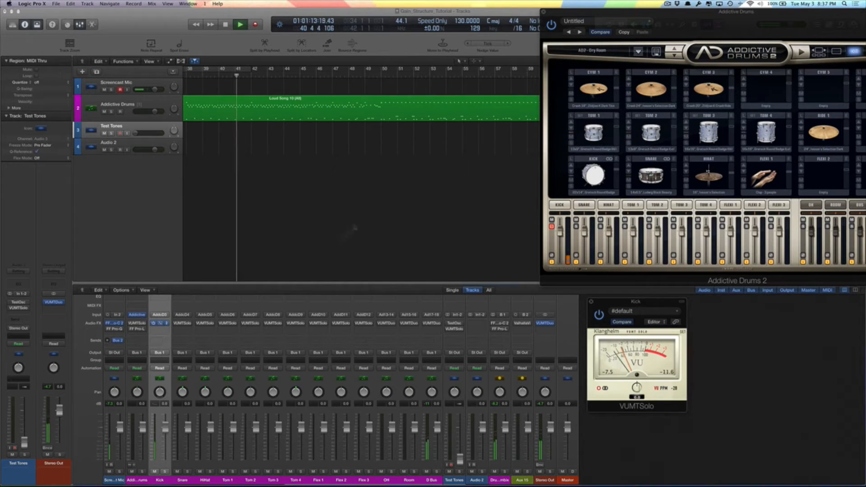
left_click(159, 323)
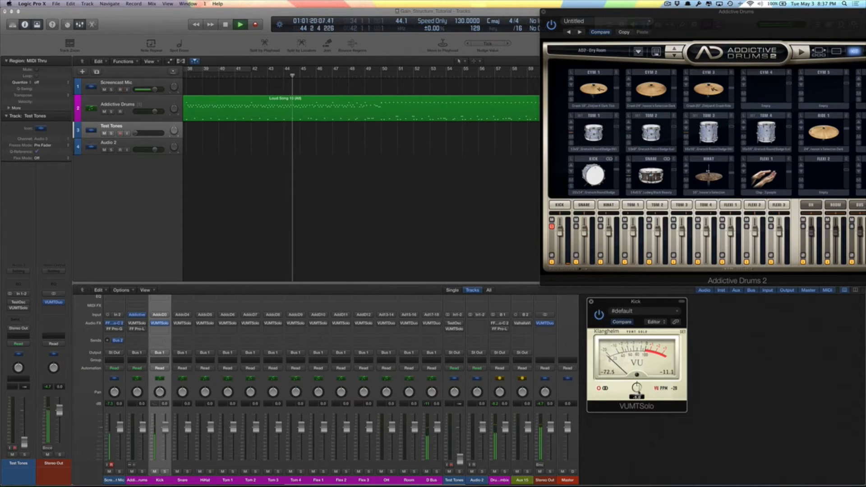
left_click_drag(637, 391, 642, 407)
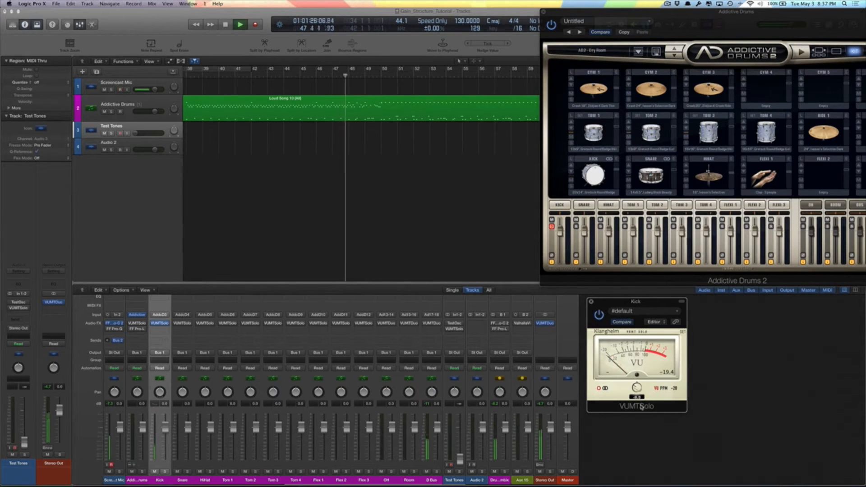
left_click_drag(637, 391, 637, 392)
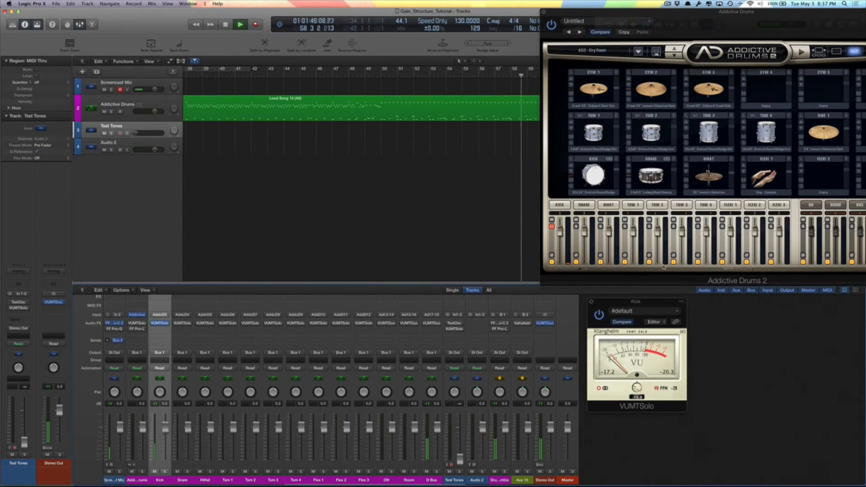
key("space")
key("Return")
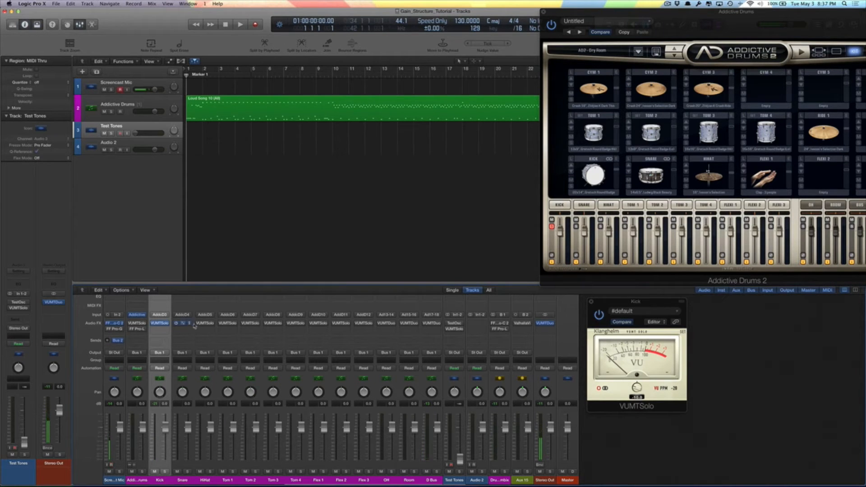
Enable the bypassed VU meter plug-ins on the remaining drum channels from Snare through D Bus
left_click(198, 323)
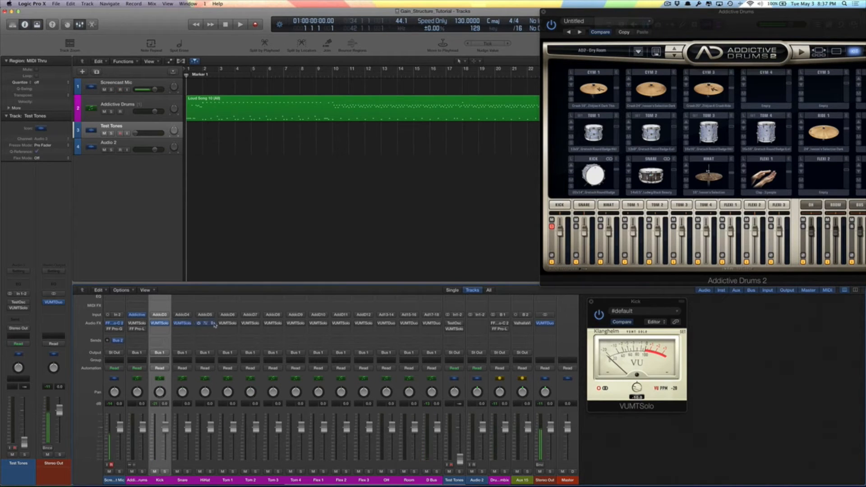
left_click(250, 324)
left_click(273, 323)
left_click(326, 324)
left_click(341, 324)
left_click(381, 324)
left_click(403, 323)
left_click(426, 323)
Unsolo the kick in Addictive Drums, then audition the snare while adjusting the trim on the Snare VUMTSolo meter
left_click(552, 228)
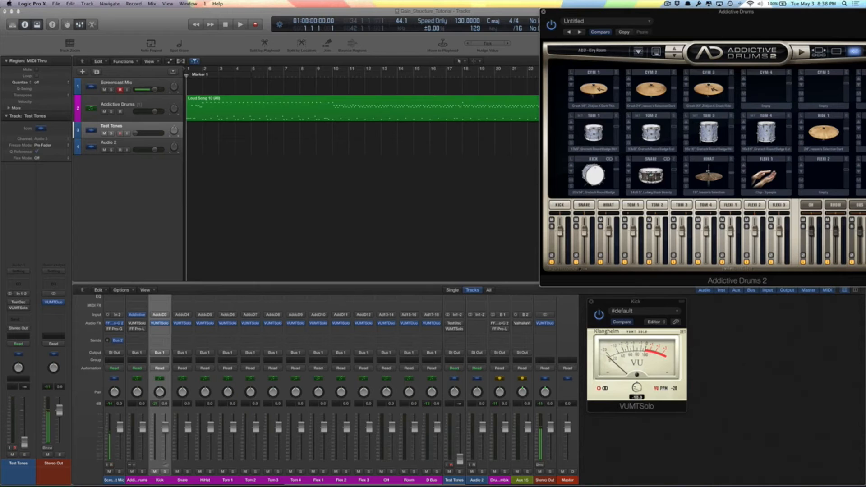
left_click(183, 323)
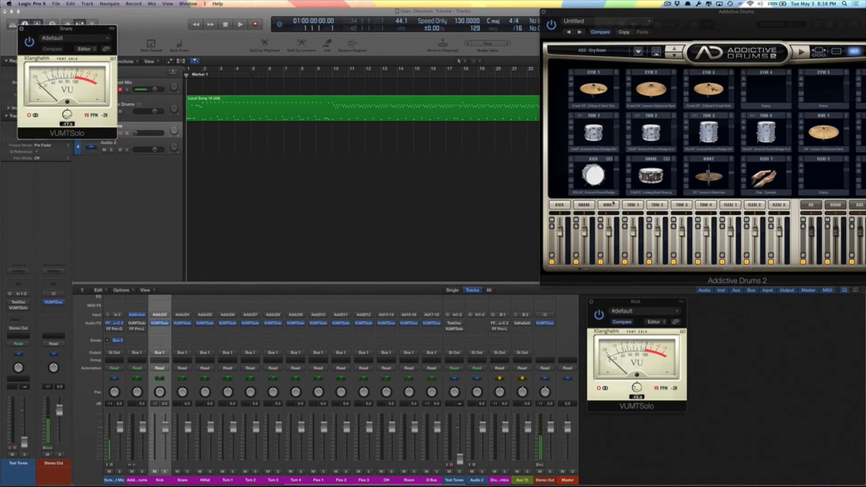
left_click(641, 166)
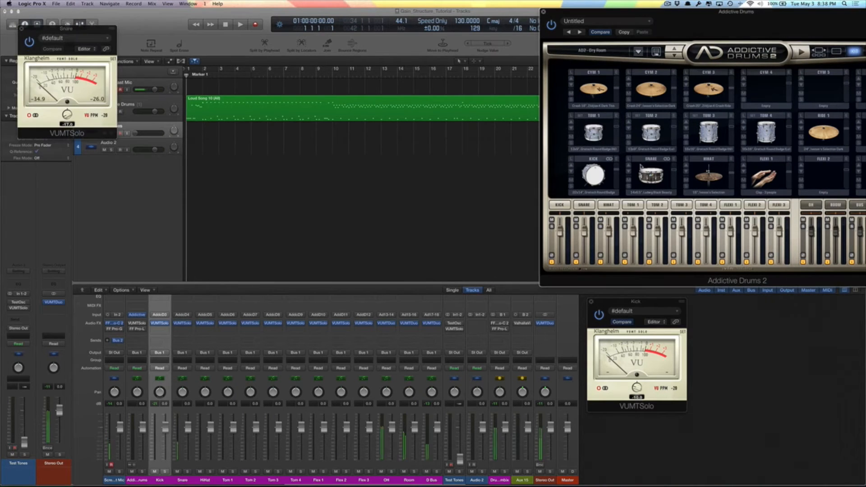
left_click(641, 167)
left_click(91, 100)
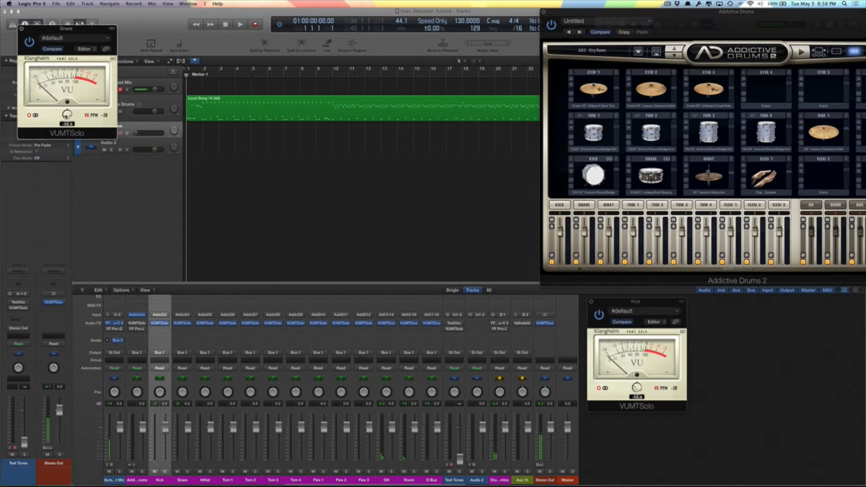
left_click(653, 163)
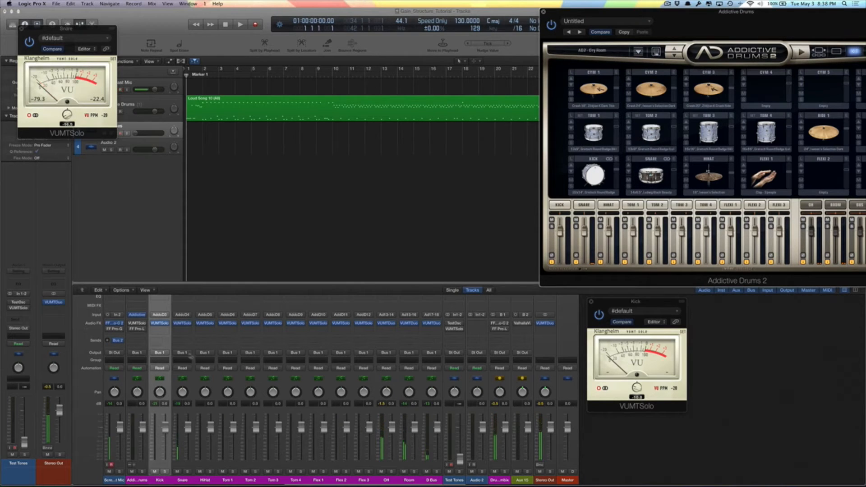
left_click(183, 325)
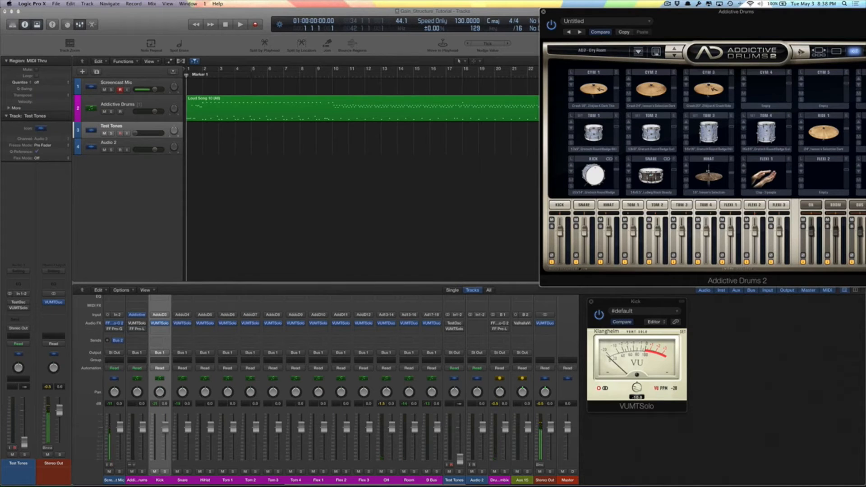
Audition the Addictive Drums preview beat and lower the trim on the OH channel's VUMTDuo meter to -20.0
left_click(801, 52)
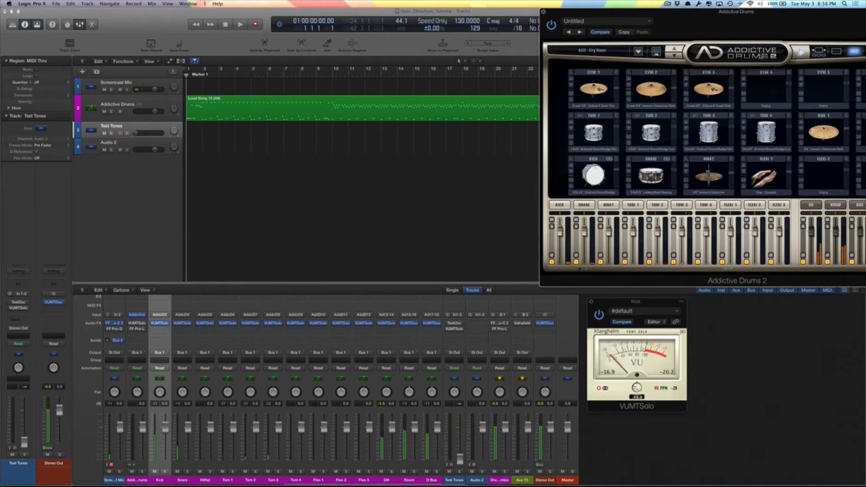
left_click(801, 53)
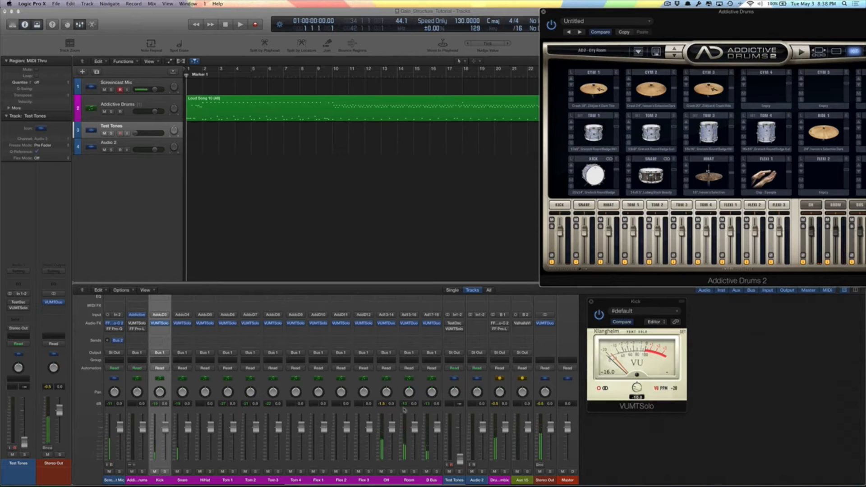
left_click(387, 323)
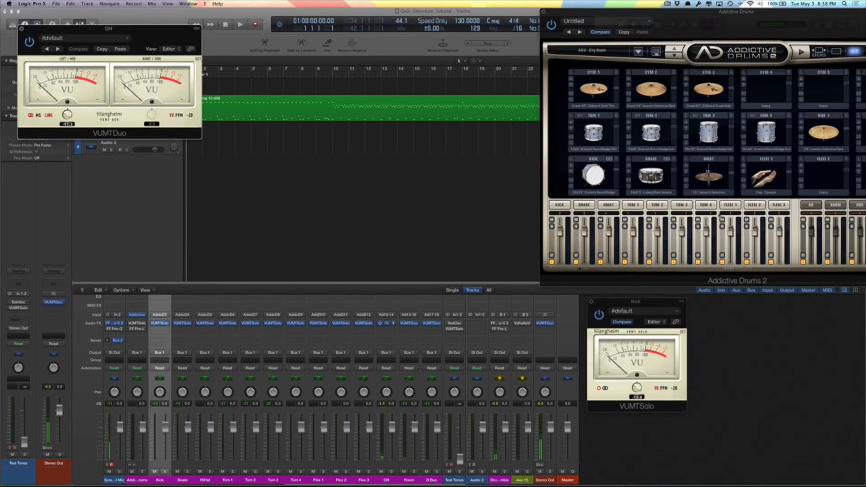
left_click(801, 53)
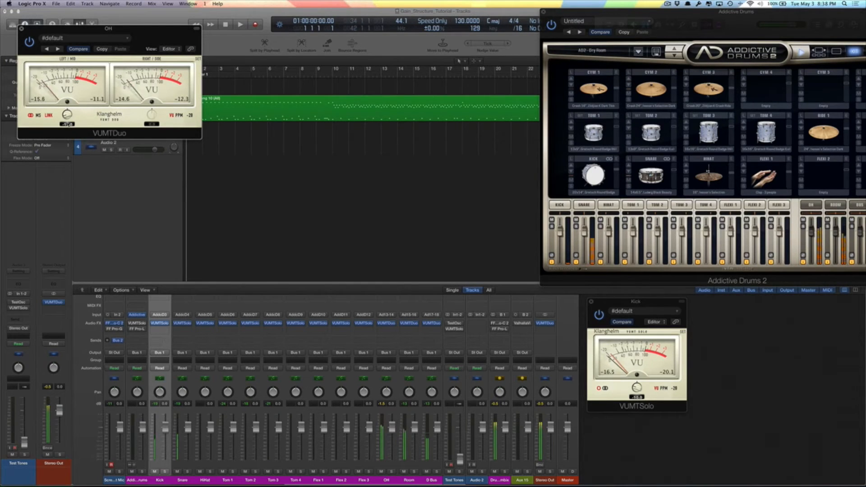
left_click_drag(68, 124, 70, 132)
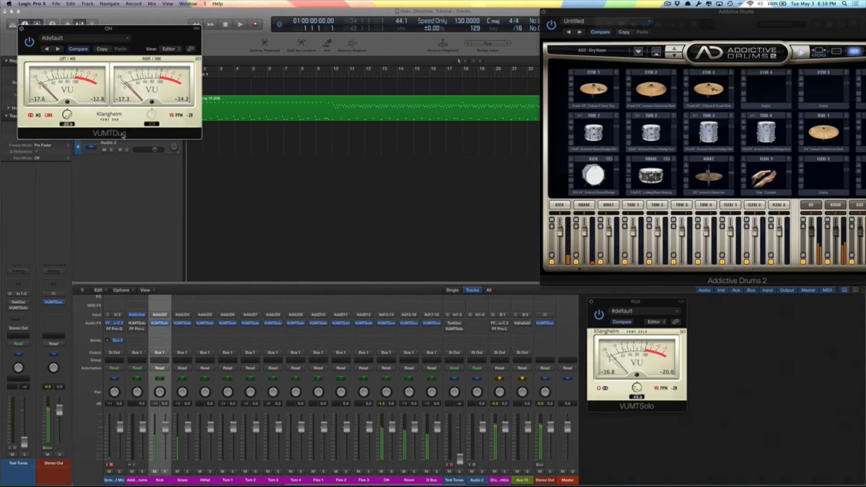
key("space")
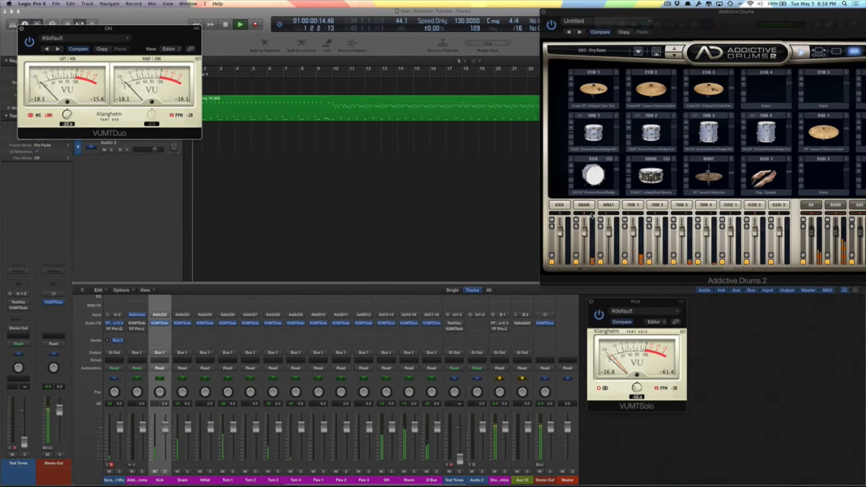
key("space")
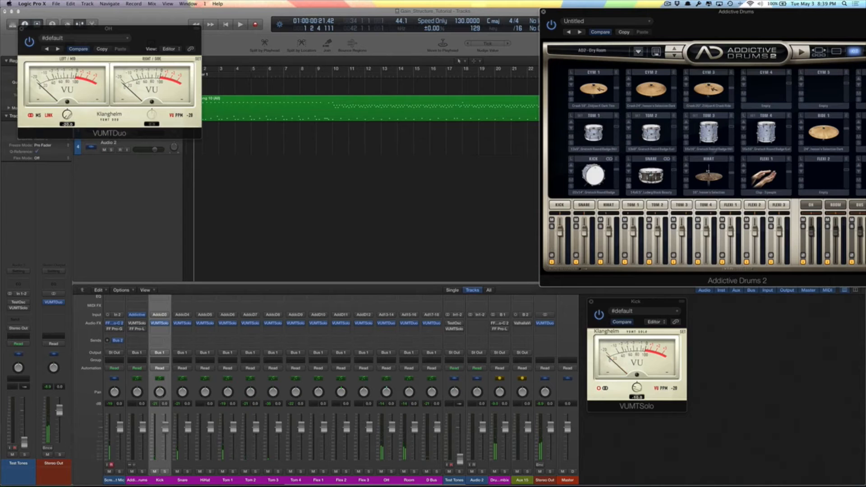
Trigger the snare repeatedly to check the OH VUMTDuo meter, and move the meter window over the empty arrange area
left_click(647, 170)
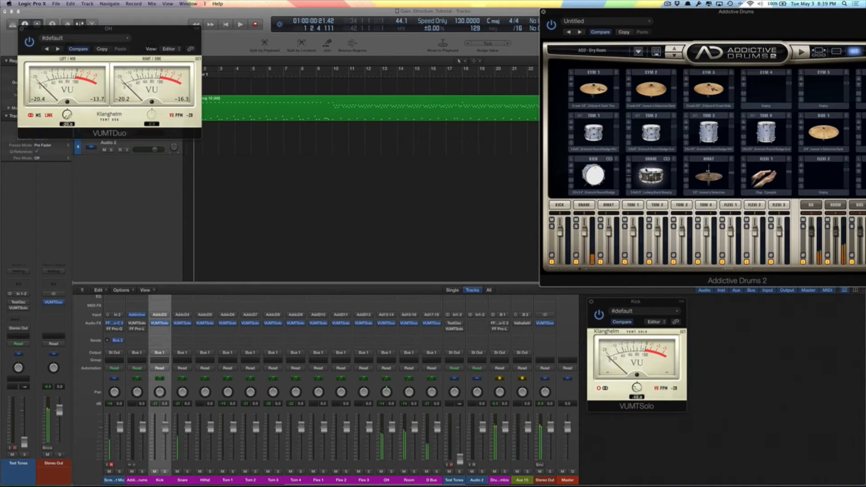
left_click(646, 170)
left_click(646, 170)
left_click(647, 170)
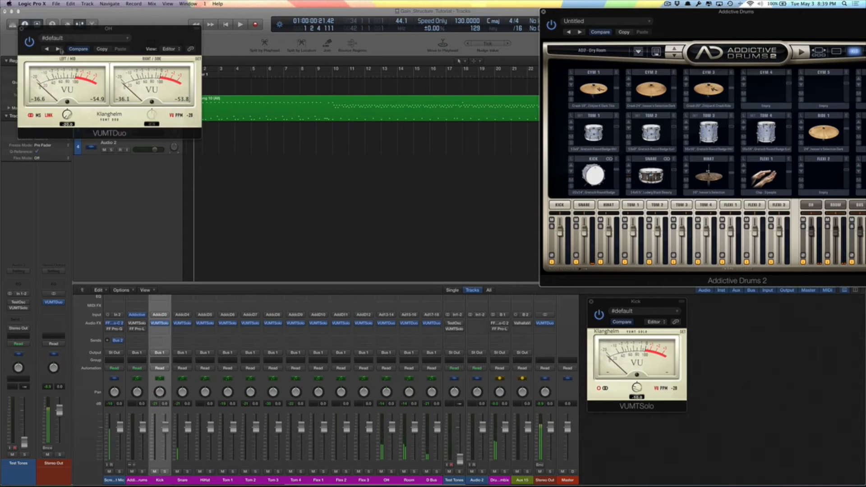
left_click_drag(89, 38, 344, 161)
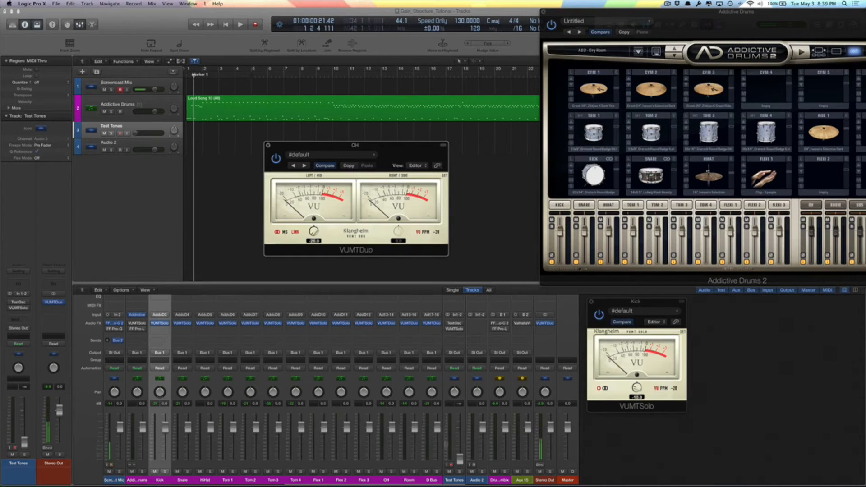
Select the OH channel and audition the Addictive Drums preview beat with the overheads soloed to check the OH VUMTDuo meter
left_click(386, 480)
left_click(386, 481)
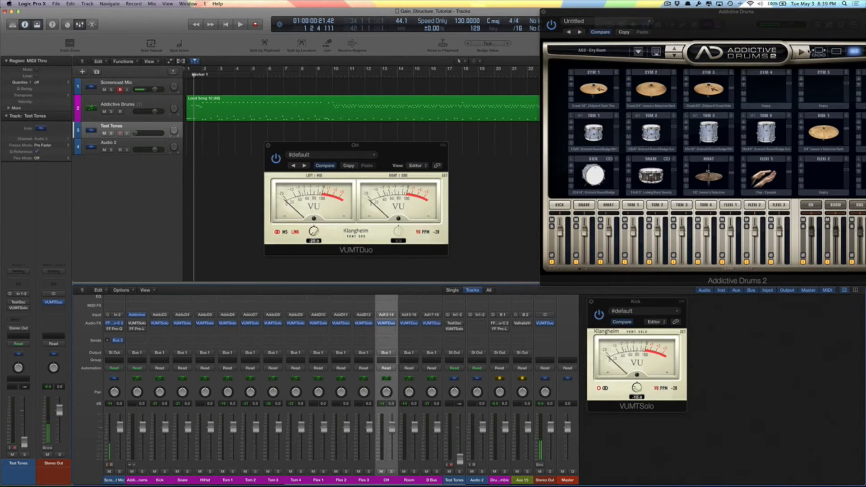
left_click(803, 51)
left_click(803, 226)
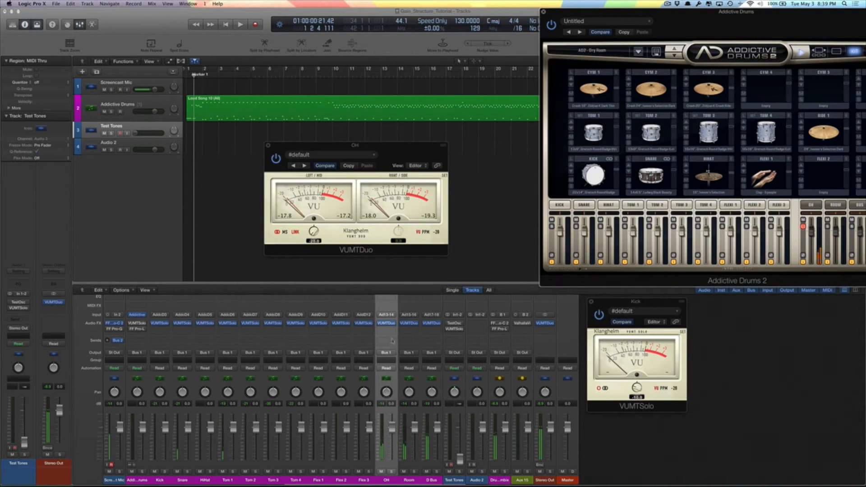
mouse_move(812, 233)
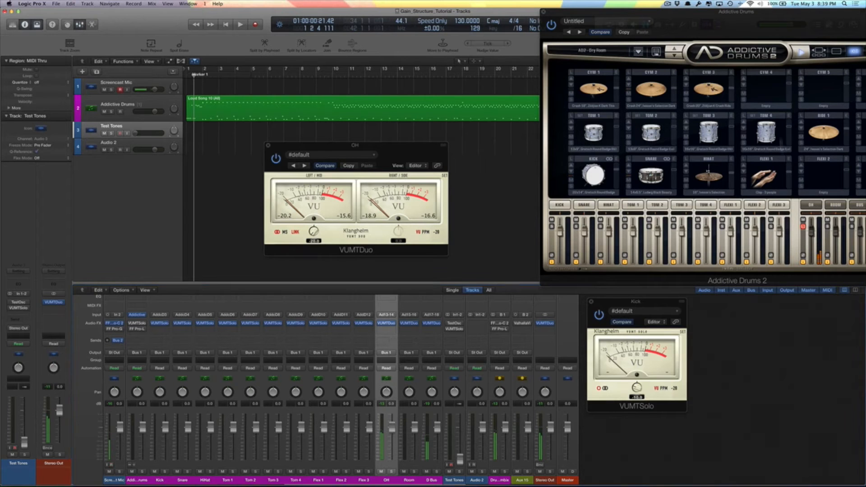
left_click(803, 226)
key("space")
key("space")
left_click(801, 53)
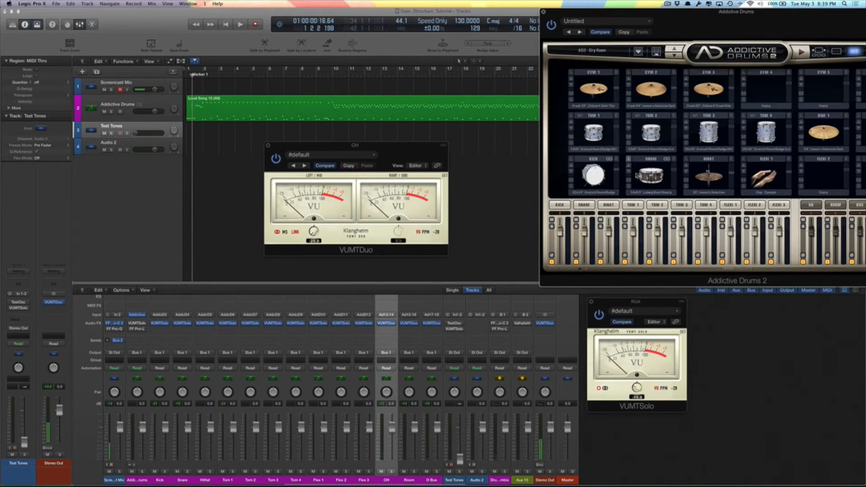
Open the snare's edit page in Addictive Drums and move the plug-in window until its full width is visible
left_click(644, 192)
left_click(583, 205)
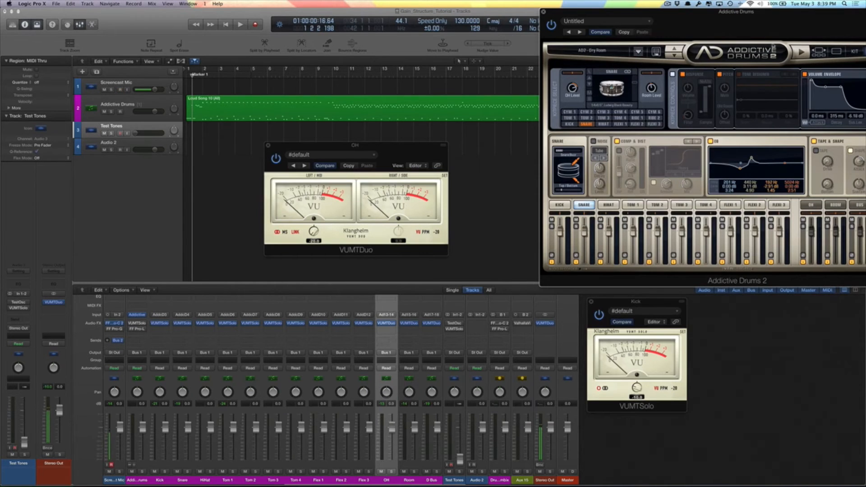
left_click_drag(656, 17, 575, 19)
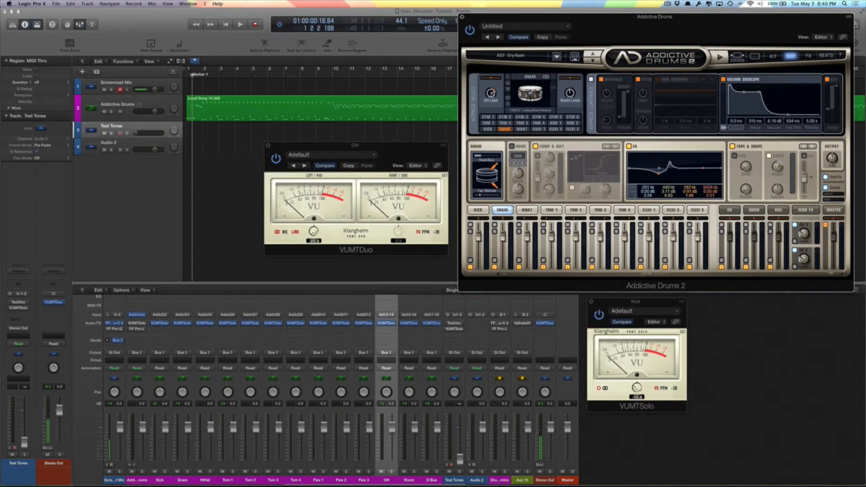
left_click(530, 93)
Insert a second Klanghelm VUMTDuo below the existing meter on the OH channel and place its window beneath the first meter's
left_click(387, 330)
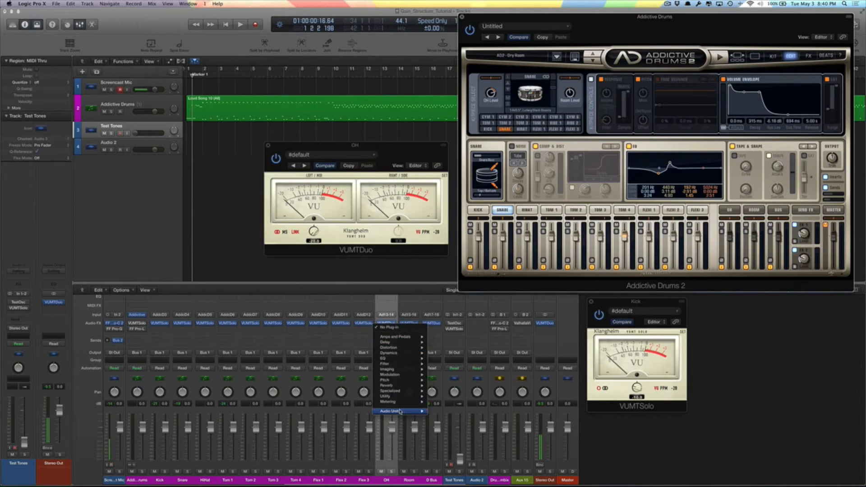
mouse_move(406, 412)
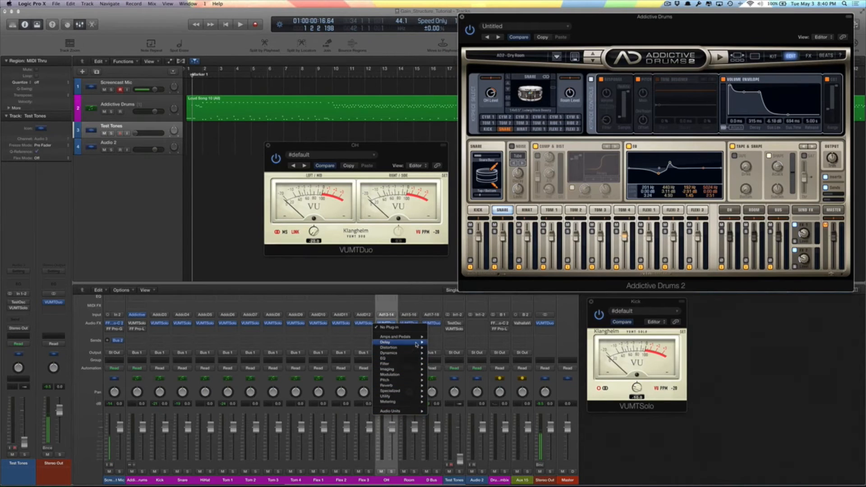
mouse_move(416, 344)
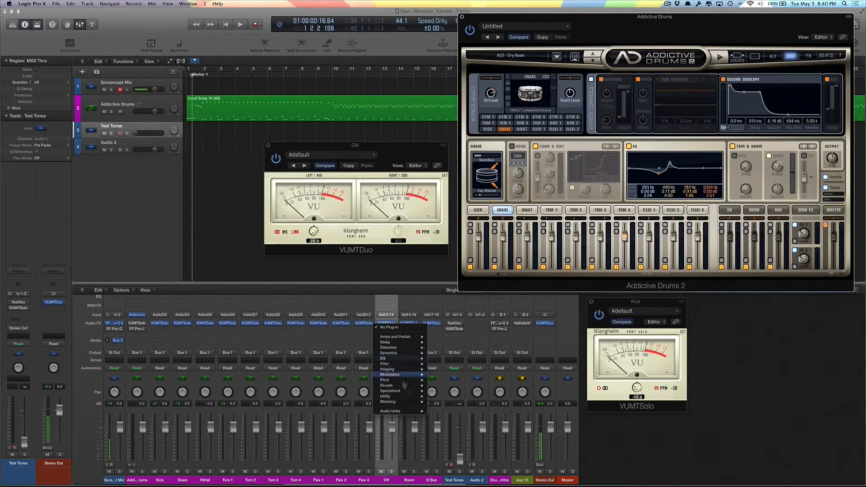
mouse_move(406, 411)
mouse_move(466, 424)
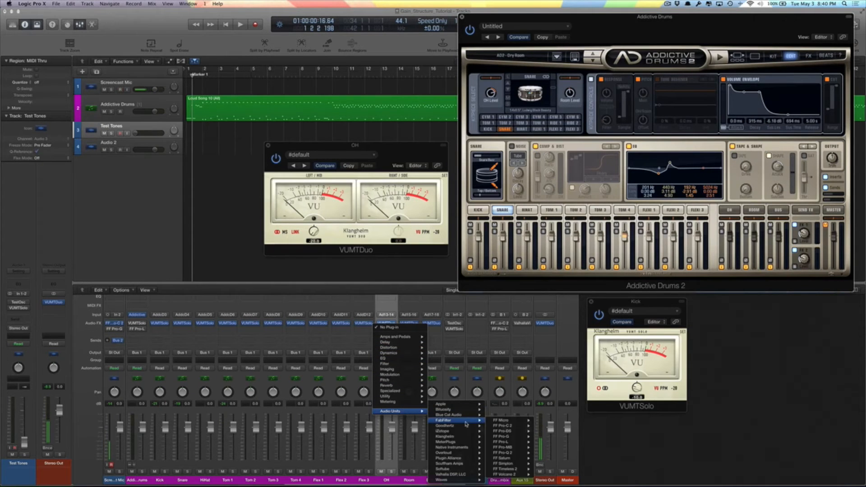
mouse_move(486, 436)
left_click(541, 437)
left_click_drag(104, 29, 355, 260)
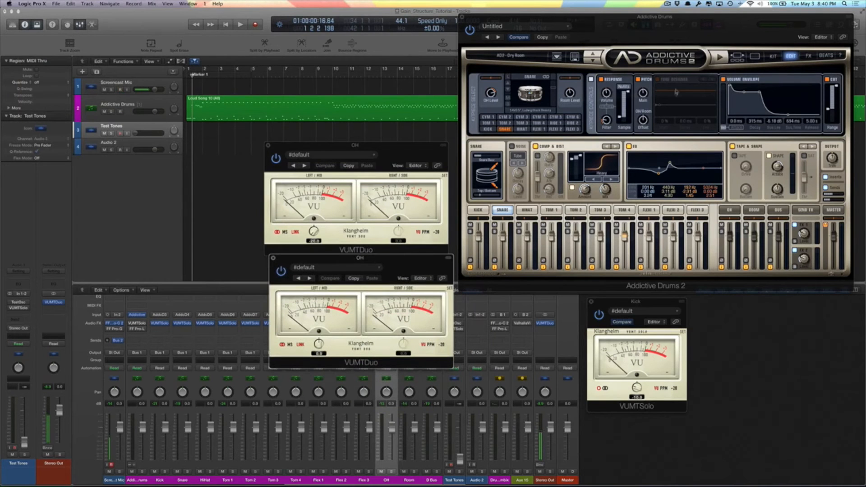
Audition the Addictive Drums preview beat and lower the trim on the second OH VUMTDuo to -5.0
left_click(718, 60)
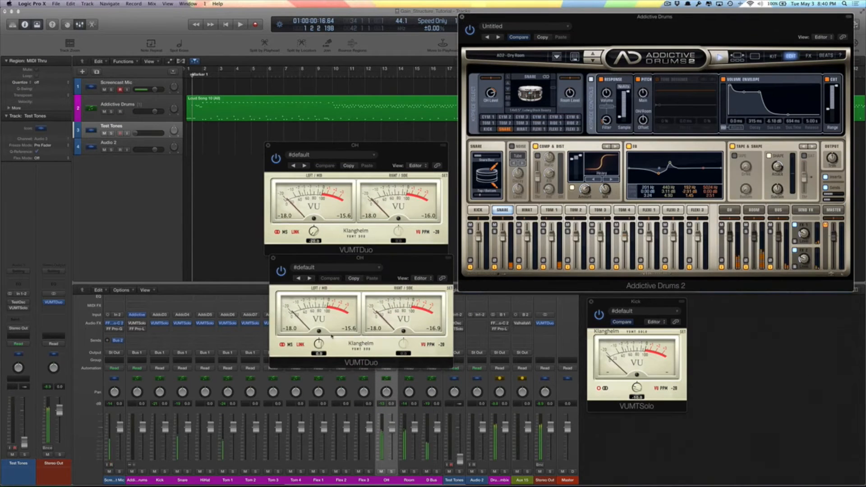
left_click(354, 330)
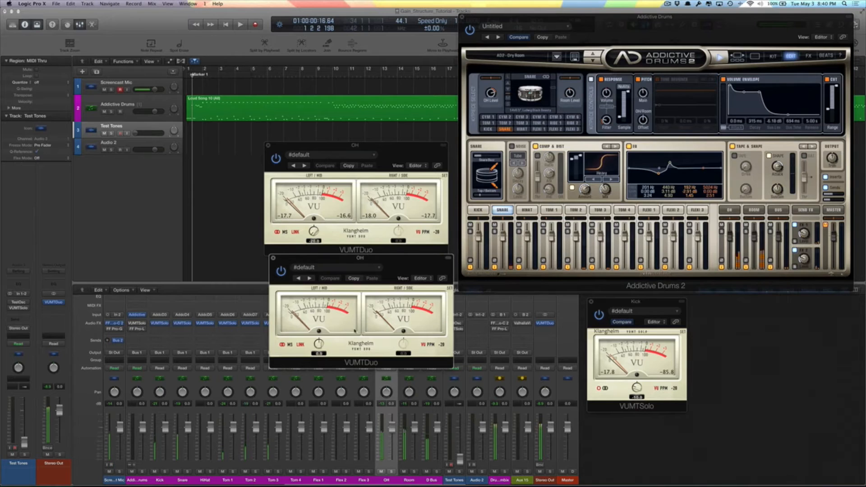
left_click_drag(318, 344, 319, 354)
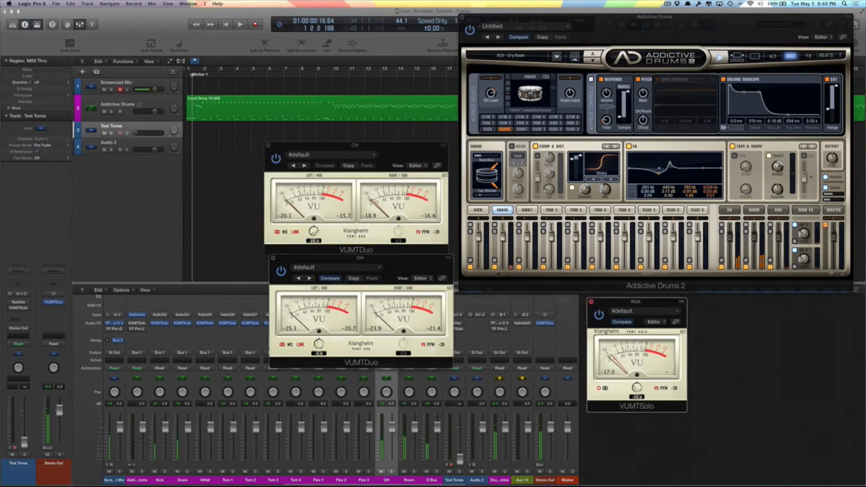
Close the Kick meter and both OH meter windows, and stop the preview beat
left_click(591, 302)
left_click(273, 258)
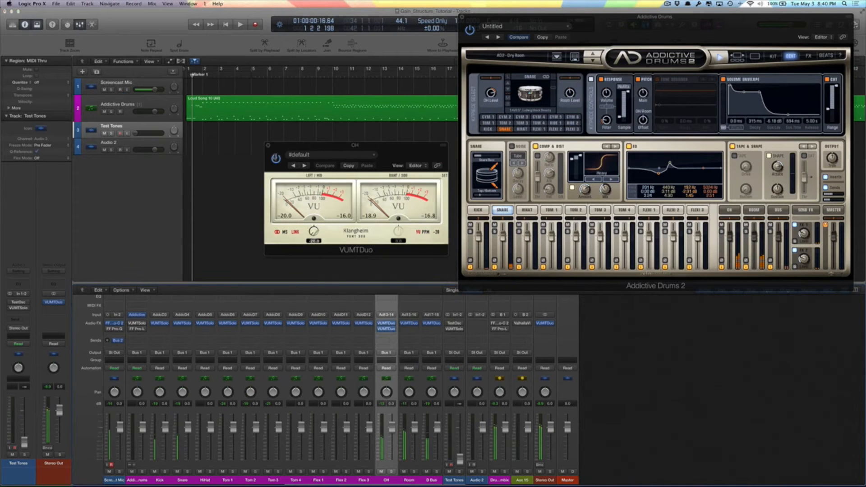
left_click(268, 146)
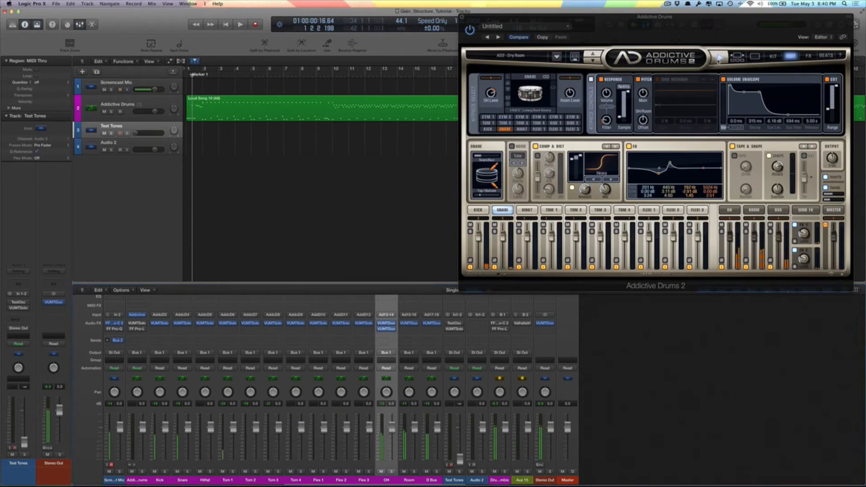
left_click(719, 58)
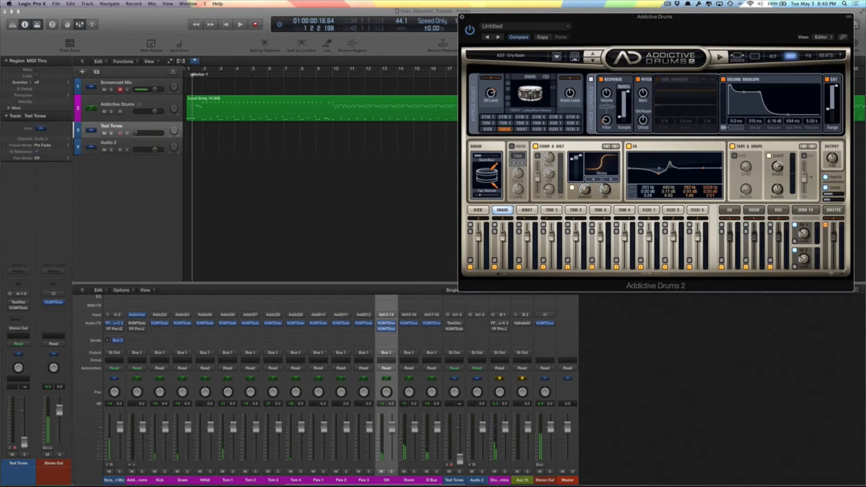
Open the Room channel's VUMTDuo, lower its trim while the preview beat plays, and close the meter
left_click(409, 324)
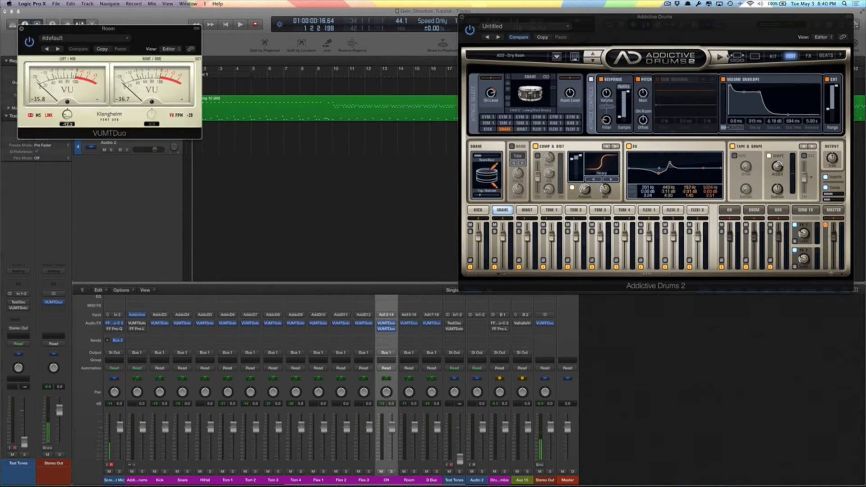
left_click(719, 57)
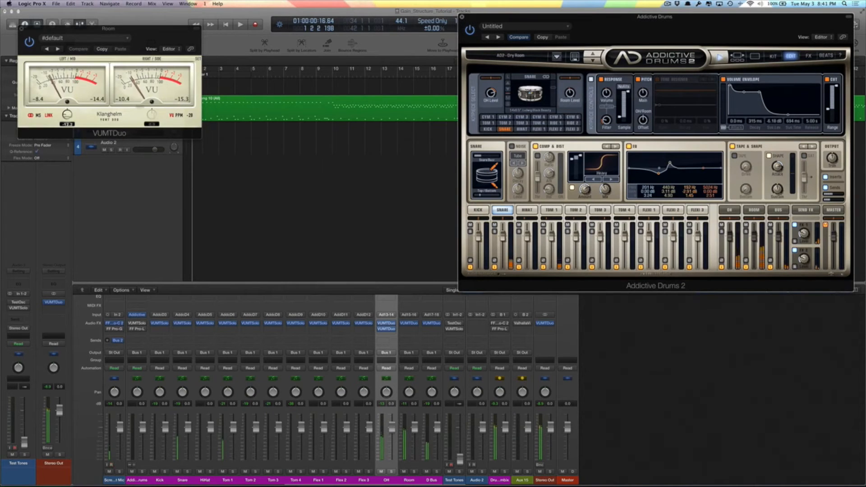
left_click_drag(67, 115, 67, 122)
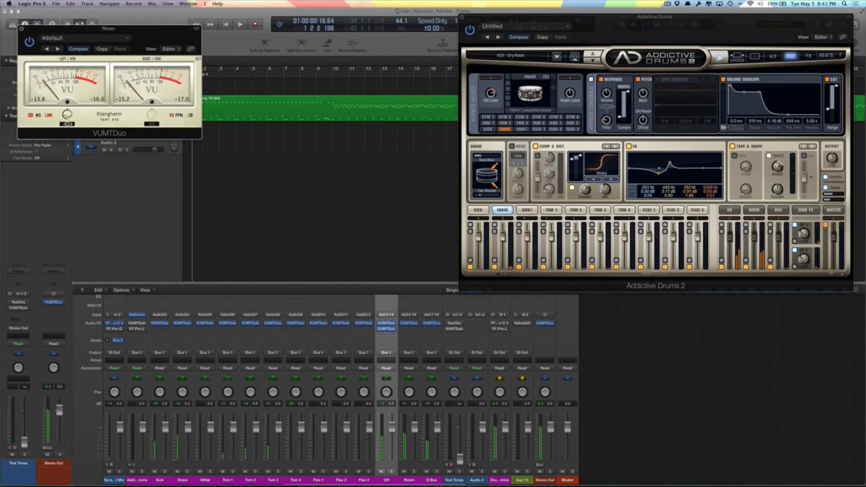
left_click_drag(68, 126, 70, 130)
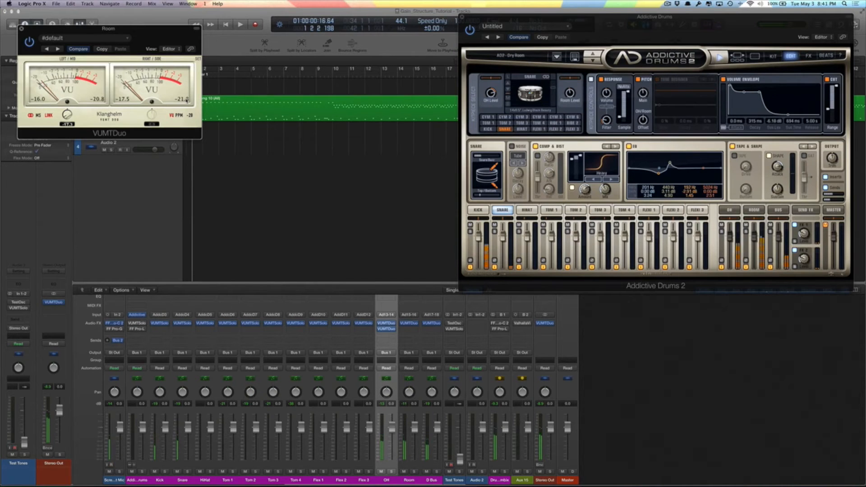
left_click(21, 29)
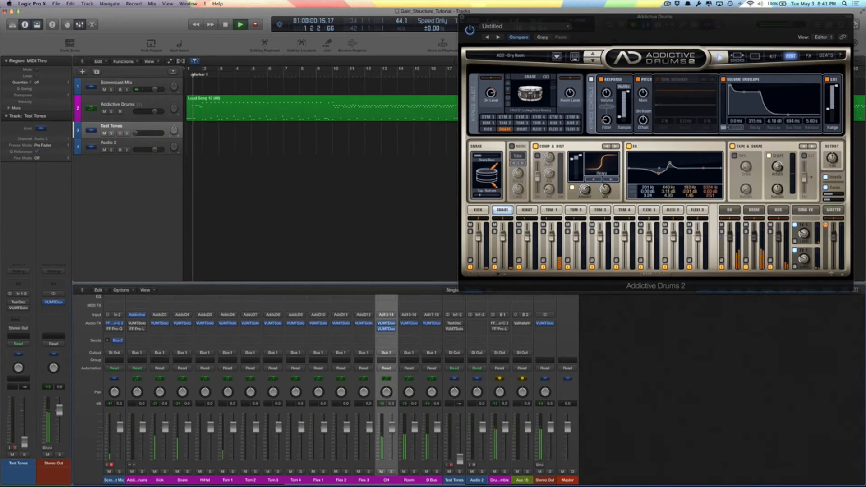
left_click(721, 58)
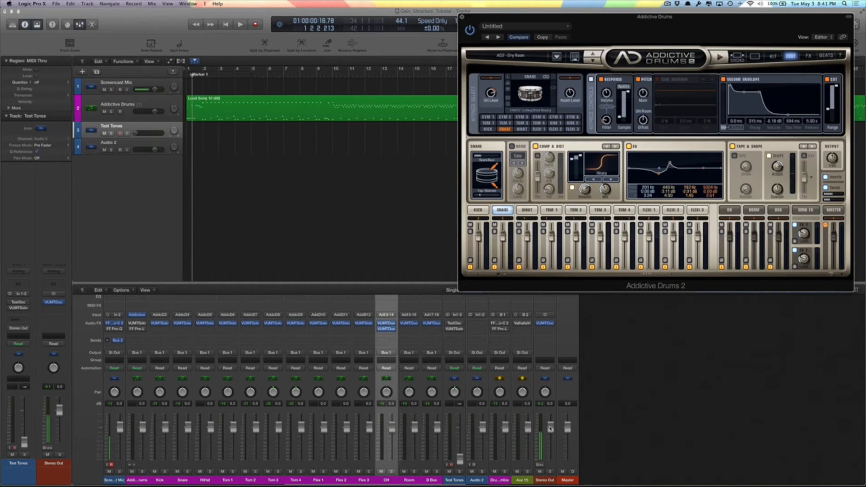
Compare the Drums Sumbix channel with the group of drum channels that feed it through Bus 1
left_click(501, 481)
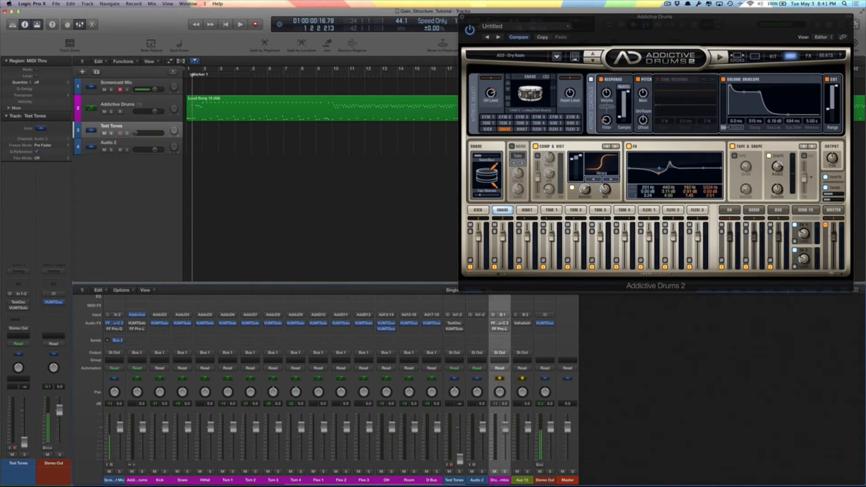
left_click(141, 481)
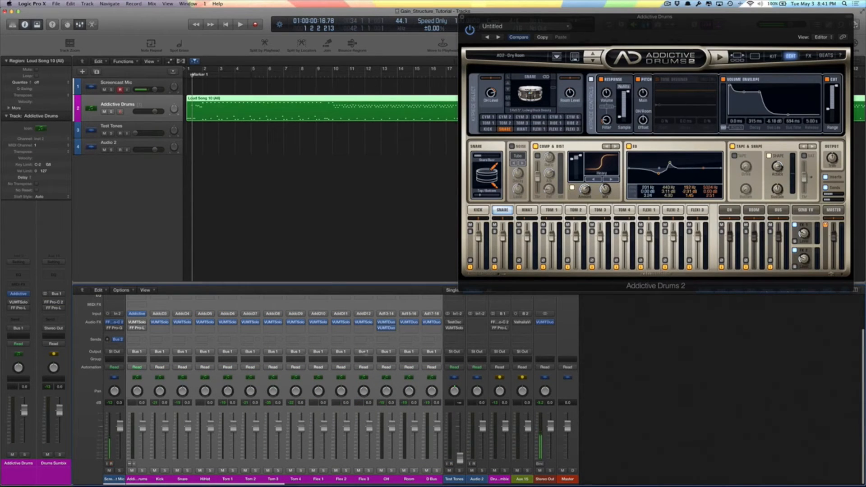
left_click(503, 481)
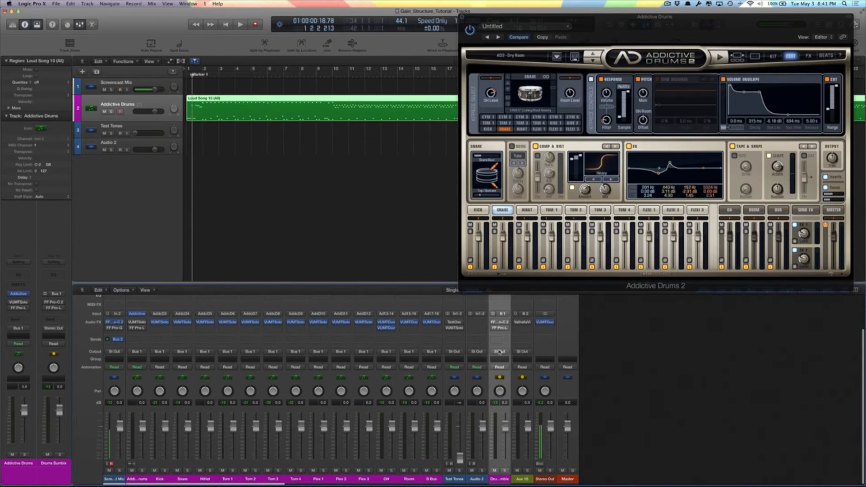
Pull the Drums Sumbix fader all the way down, start the preview beat, and raise the fader to -2.7 dB
left_click_drag(505, 431, 505, 459)
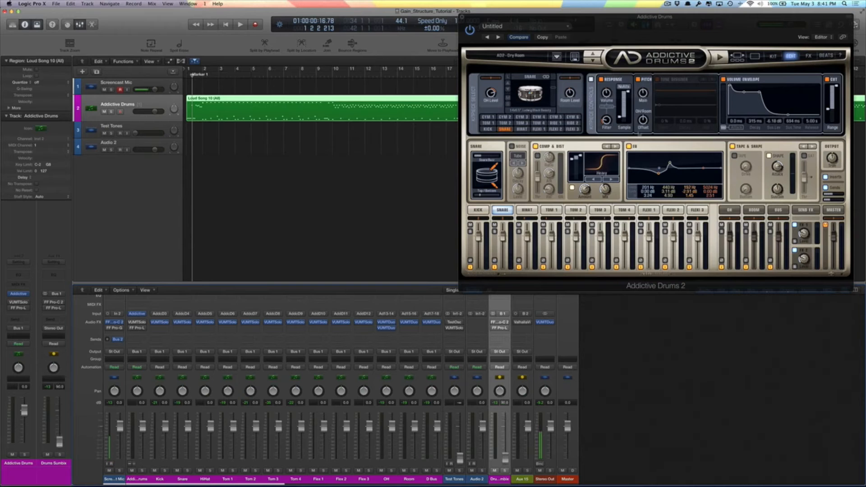
left_click(723, 58)
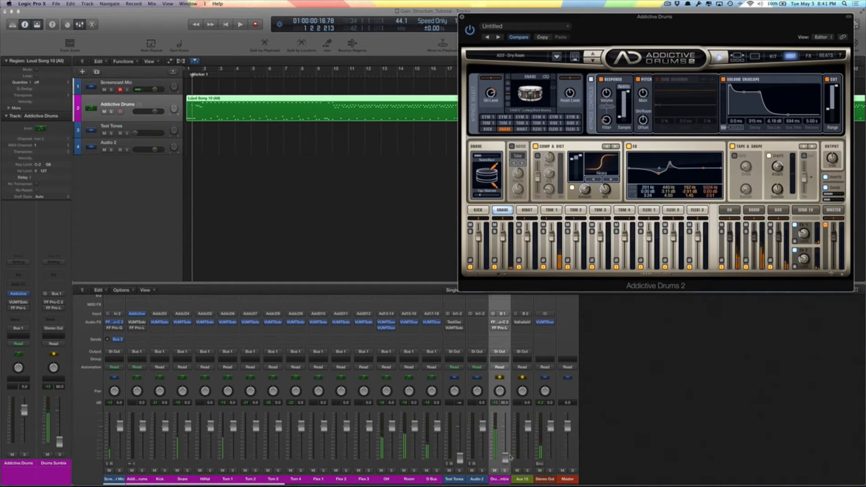
left_click_drag(505, 458, 506, 431)
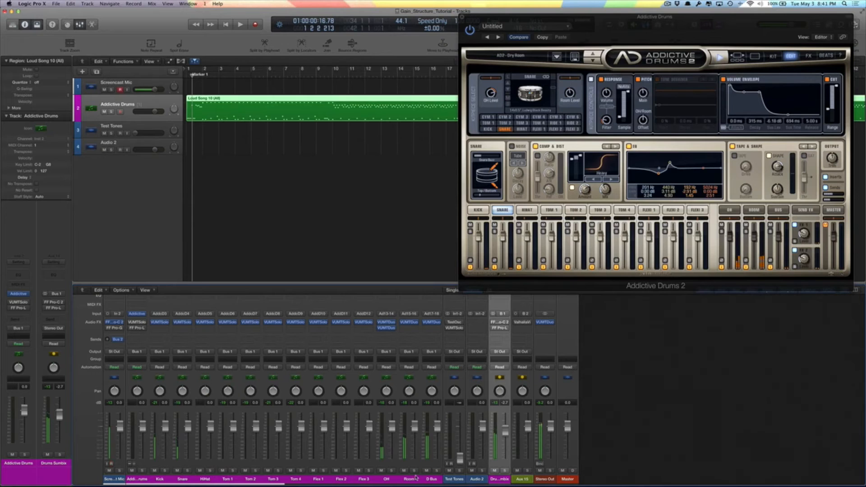
Select the drum channels and then the Drums Sumbix channel, and reset its fader to 0.0 dB
left_click_drag(137, 479, 416, 478)
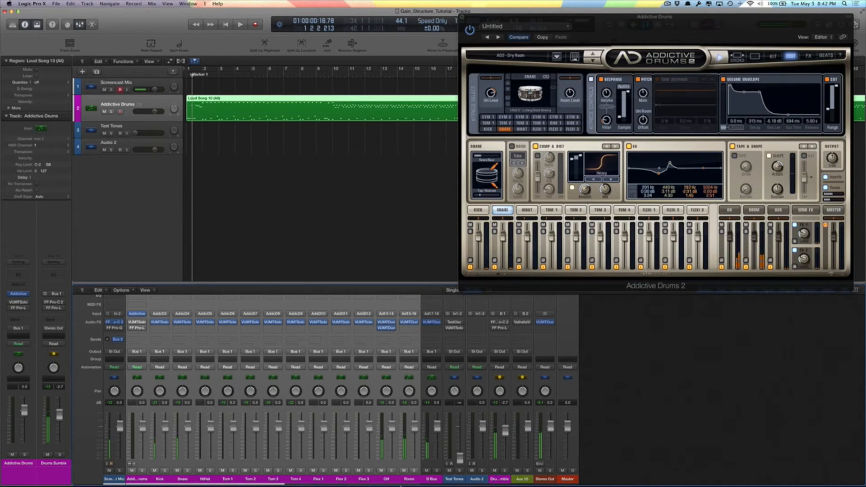
left_click(407, 479)
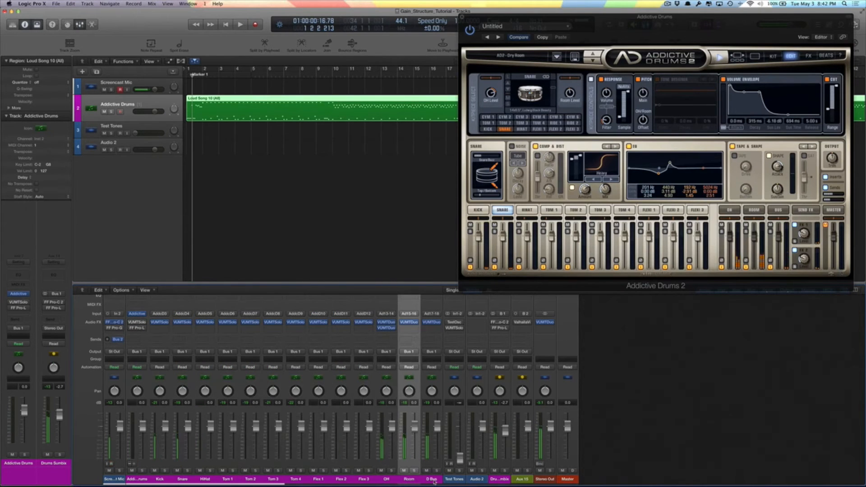
left_click(431, 479)
left_click(500, 479)
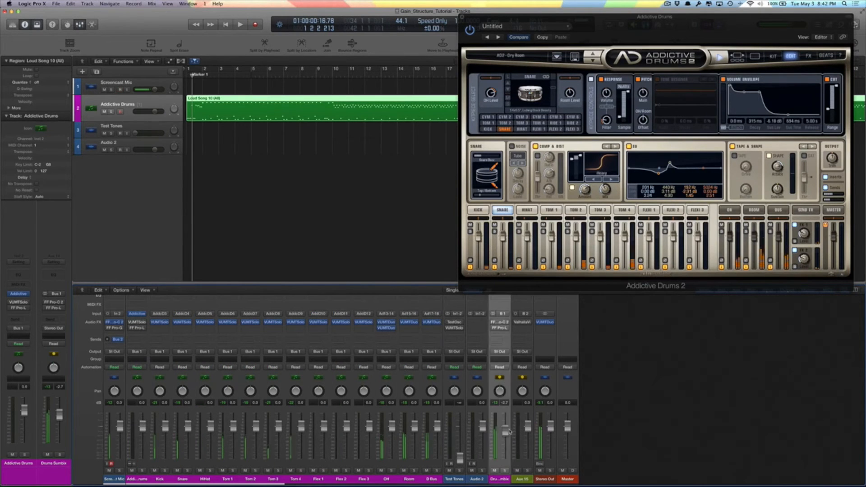
left_click(506, 432, "alt")
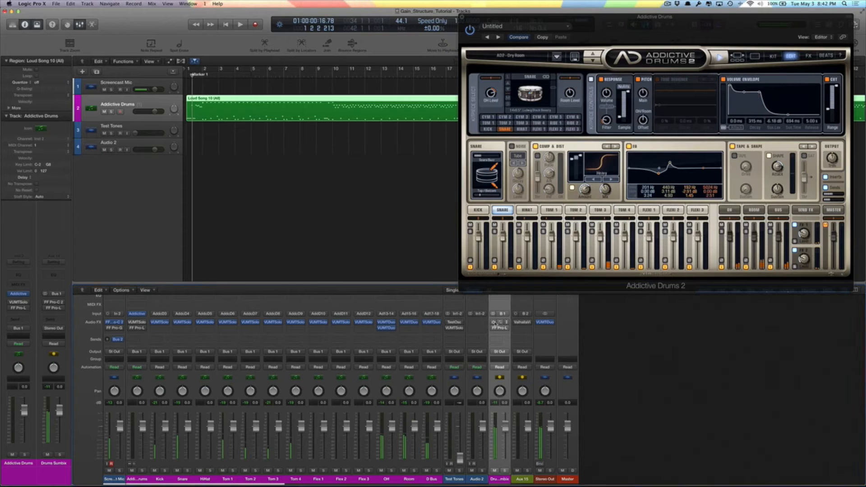
Enable and open the FF Pro-C 2 compressor on the Drums Sumbix channel and adjust its threshold
left_click(494, 323)
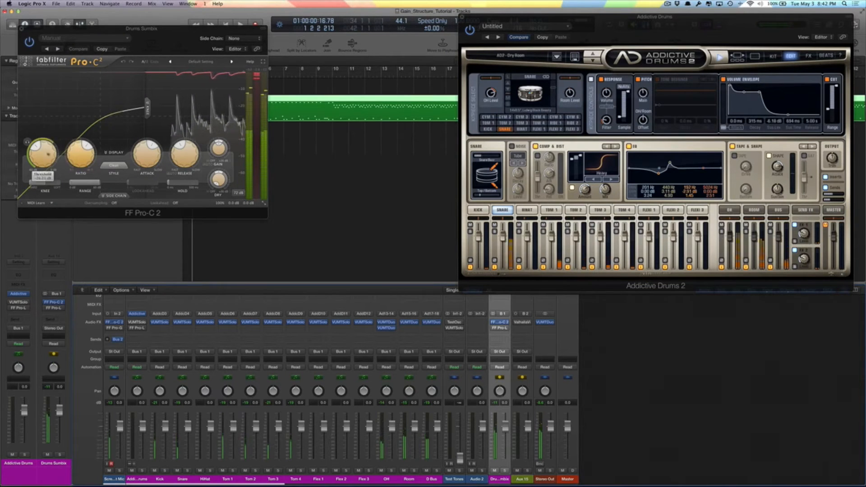
left_click(43, 157)
left_click_drag(42, 157, 42, 160)
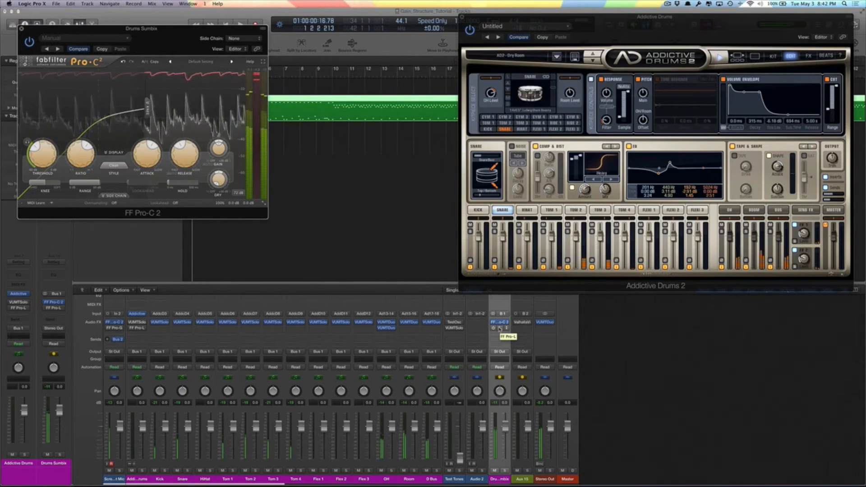
Open the FF Pro-L limiter on the Drums Sumbix channel and play the song with the Addictive Drums window closed
left_click(500, 328)
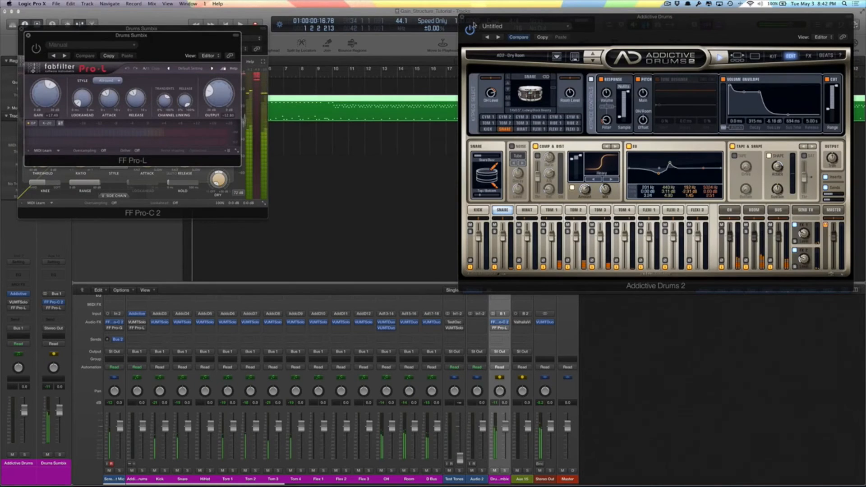
left_click_drag(610, 21, 620, 139)
left_click(730, 179)
key("space")
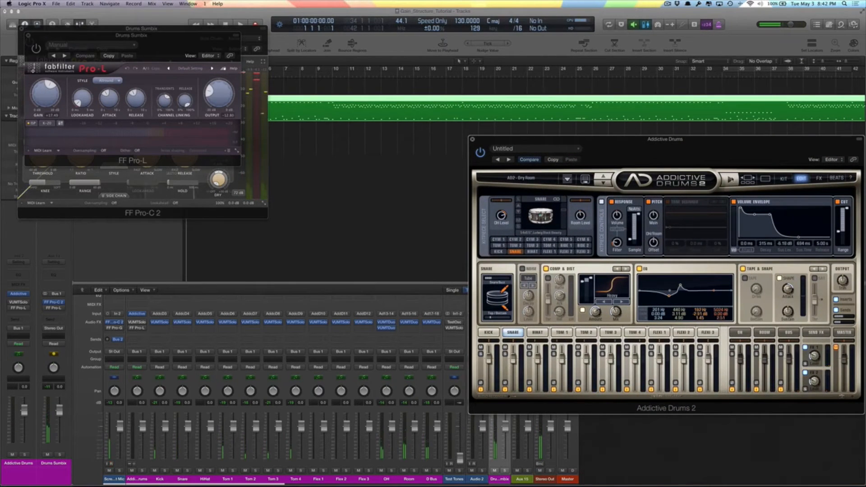
left_click_drag(145, 29, 410, 168)
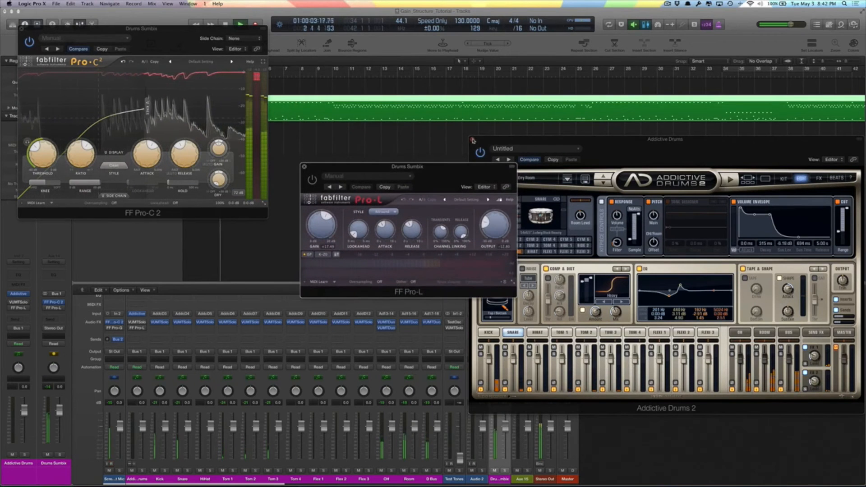
left_click(472, 139)
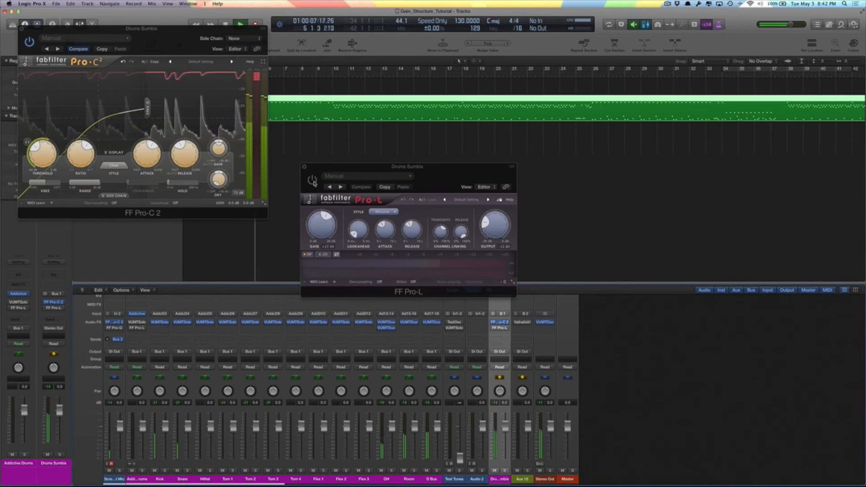
Enable Pro-L with its gain reset to 0 dB, then close the Pro-C 2 window and stop playback
double_click(320, 225)
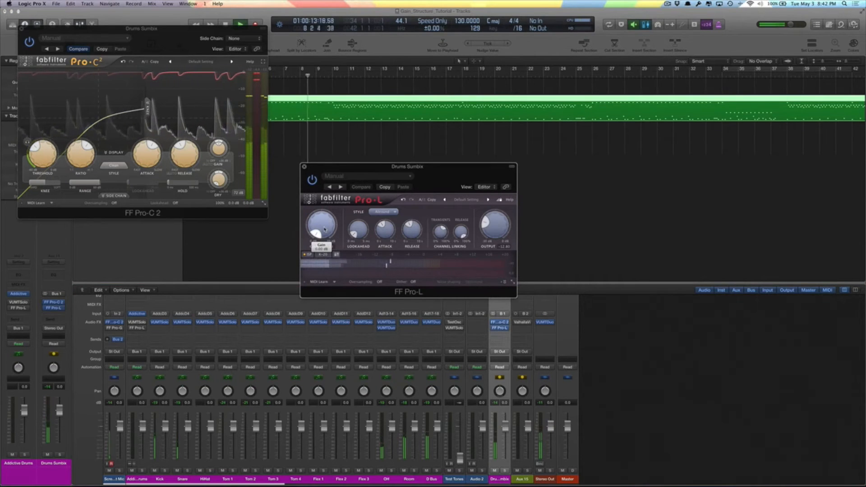
mouse_move(325, 229)
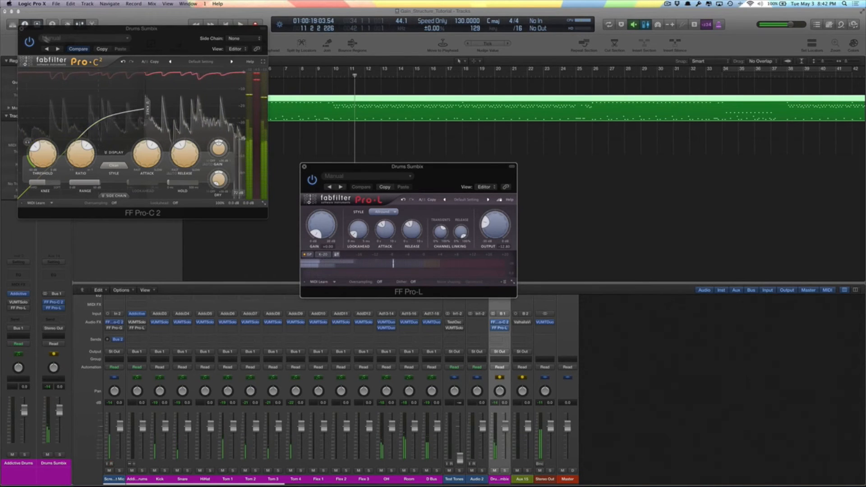
left_click(21, 29)
key("space")
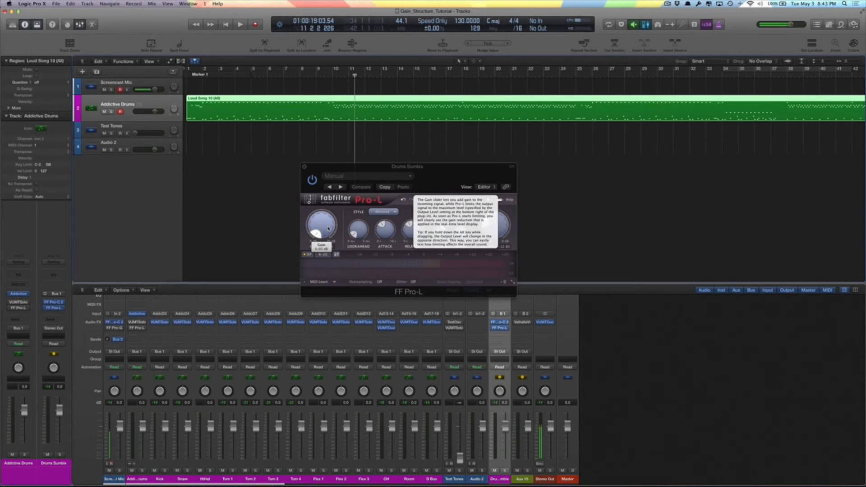
Raise the Pro-L gain to about +20.7 dB and, while playing from the song start, its output level to about -1.6 dB
left_click_drag(328, 227, 333, 188)
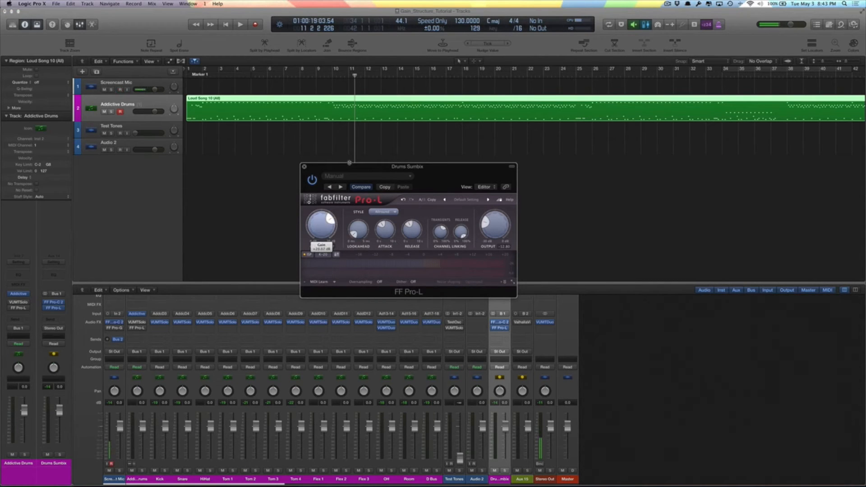
key("Return")
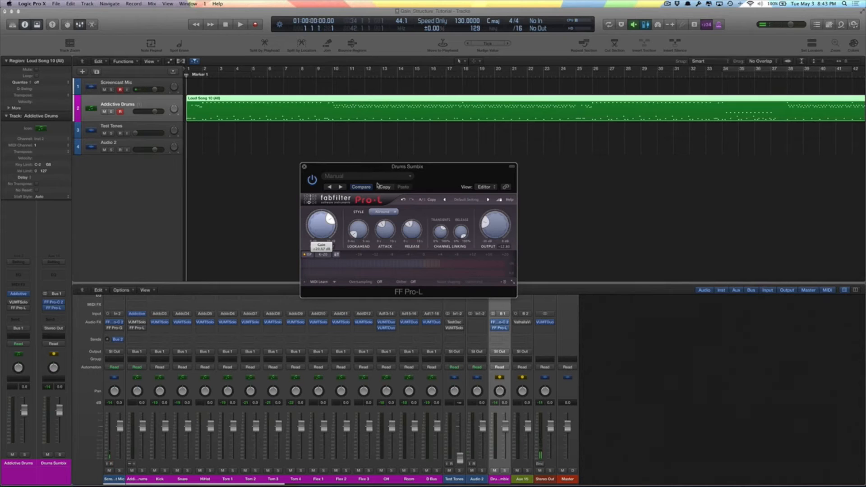
key("space")
left_click_drag(494, 226, 504, 196)
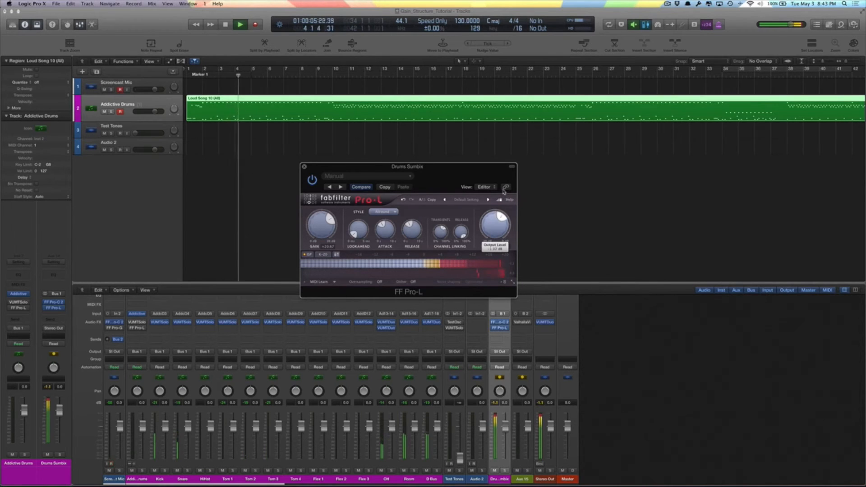
left_click_drag(504, 196, 503, 203)
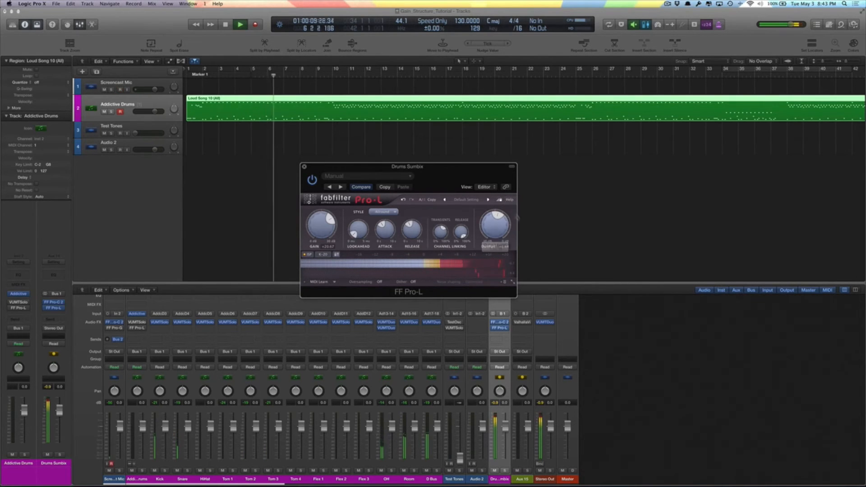
left_click(495, 405)
key("space")
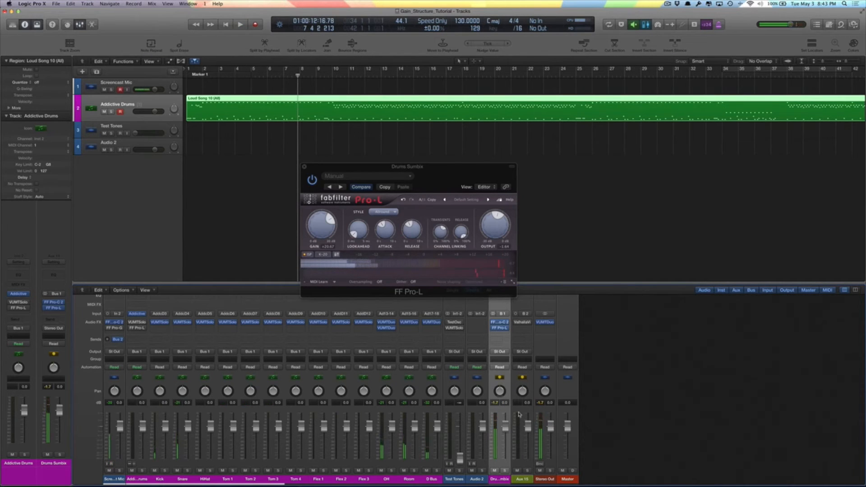
Move the Pro-L window clear of the mixer and bypass both FF Pro-L and FF Pro-C 2 on the Drums Sumbix channel
left_click_drag(378, 167, 704, 350)
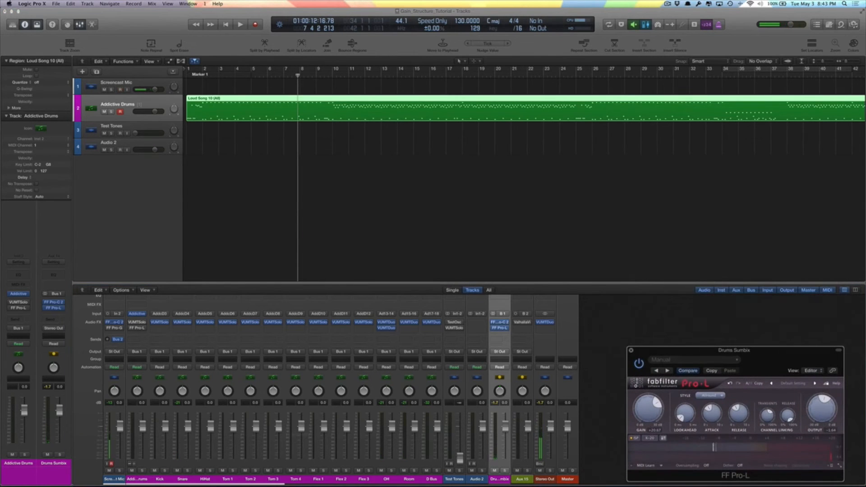
left_click_drag(139, 479, 427, 480)
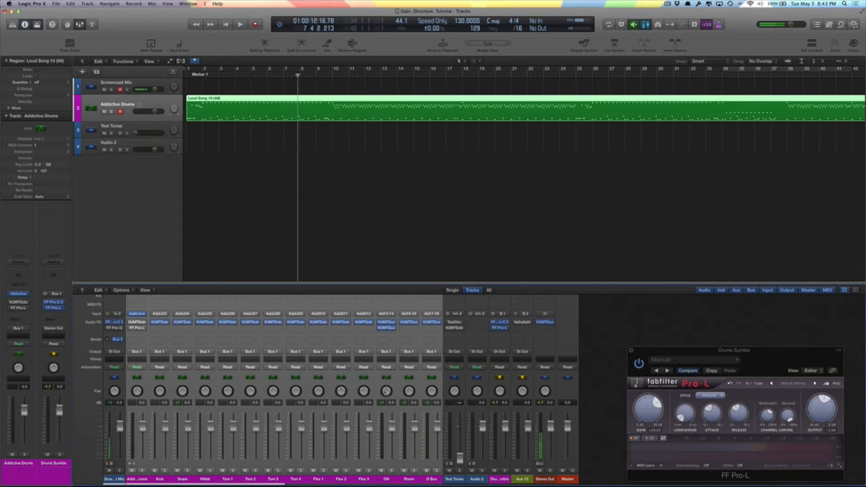
left_click(509, 479)
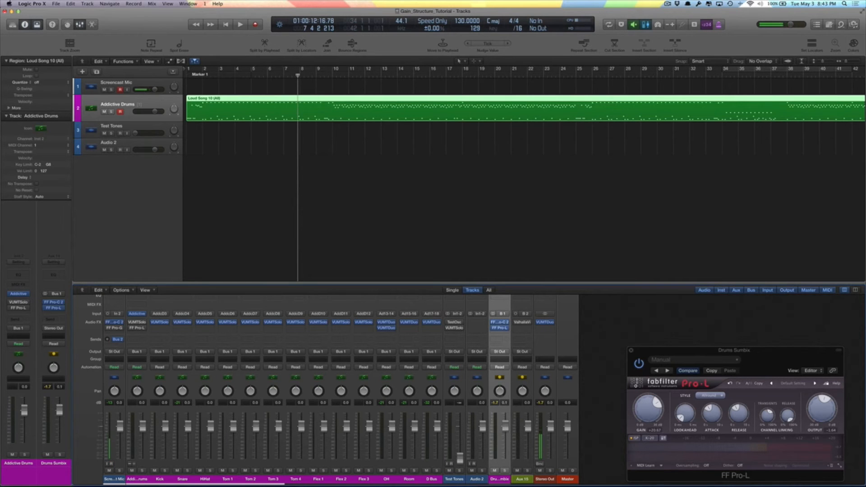
left_click(493, 328)
left_click(493, 322)
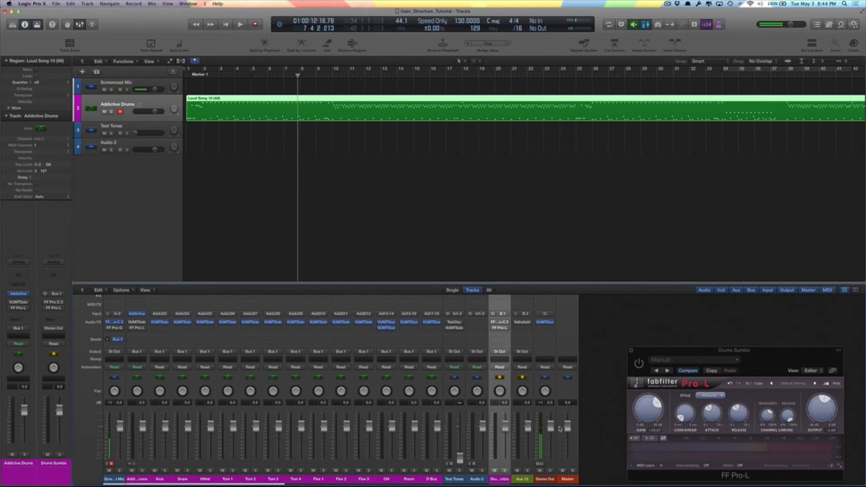
Try raising the Master and Stereo Out faders, and reset both to 0.0 dB
left_click_drag(567, 426, 570, 397)
left_click(568, 412, "alt")
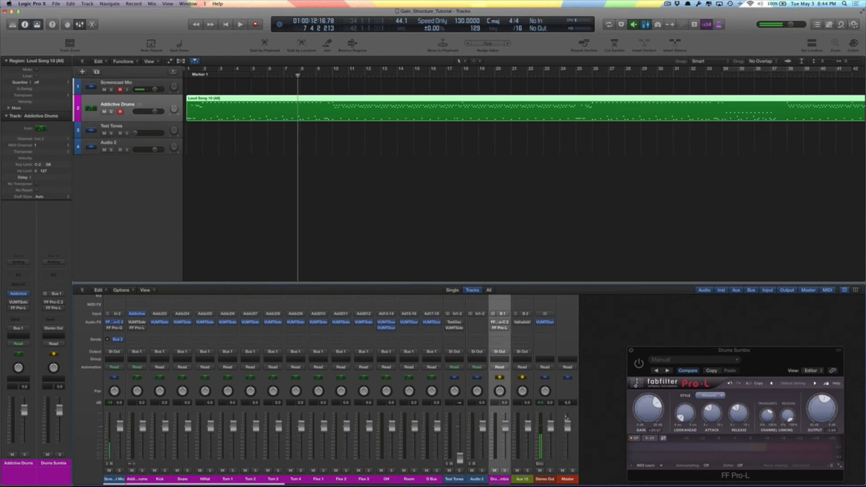
left_click(547, 429)
mouse_move(551, 426)
left_mouse_down()
mouse_move(551, 414)
mouse_move(554, 421)
left_mouse_up()
left_click(552, 411, "alt")
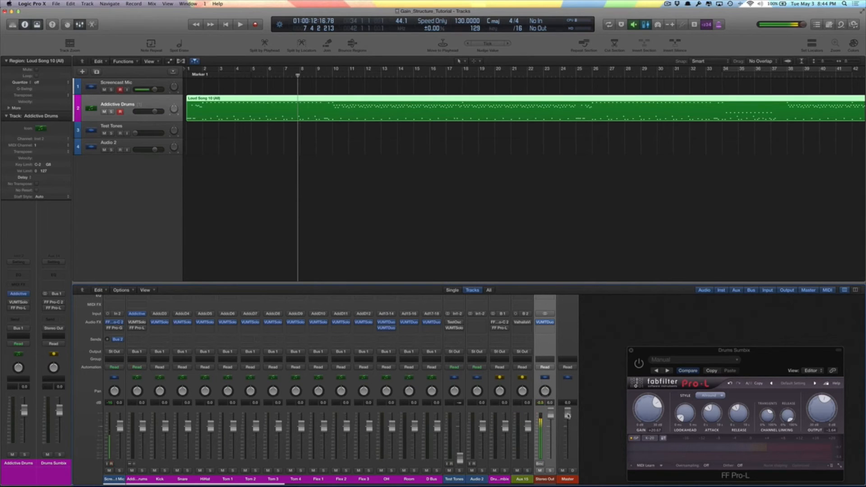
left_click(551, 415, "alt")
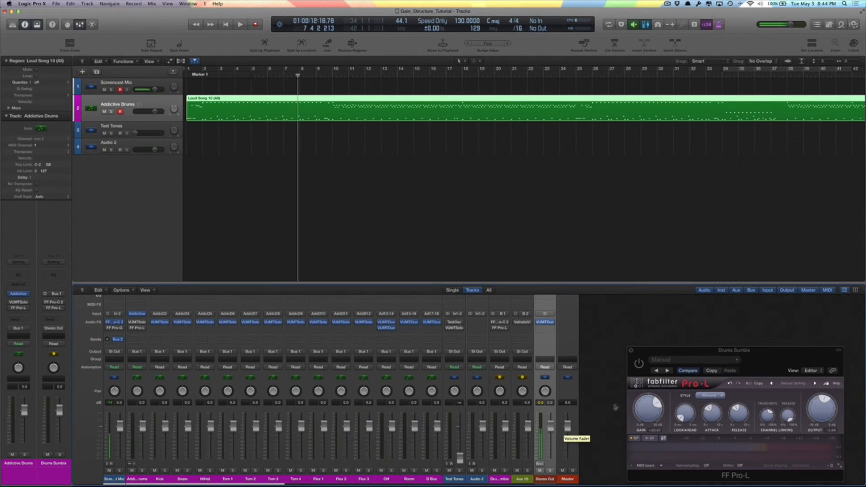
Raise the output level of the Pro-L limiter on the Drums Sumbix channel to about -0.12 dB
left_click_drag(643, 350, 625, 344)
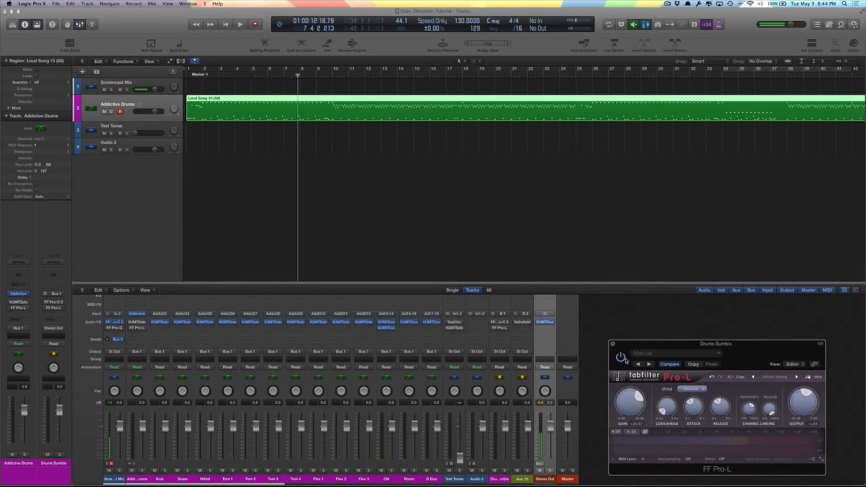
mouse_move(810, 403)
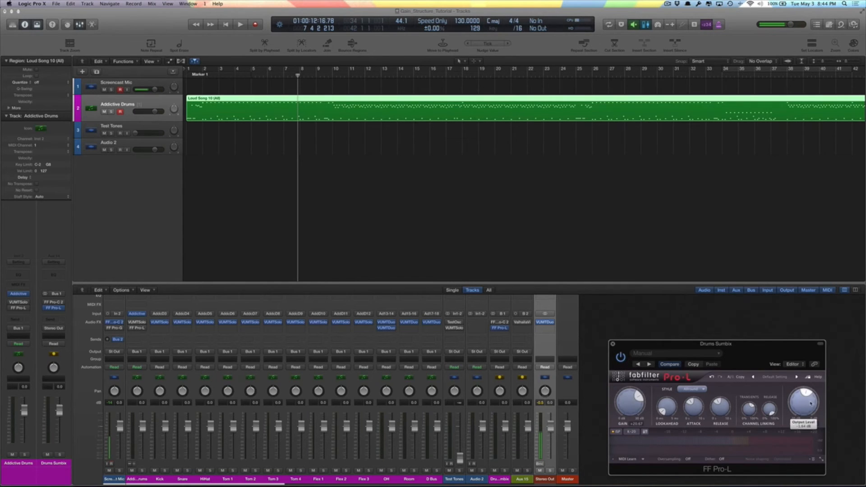
left_click_drag(811, 399, 812, 361)
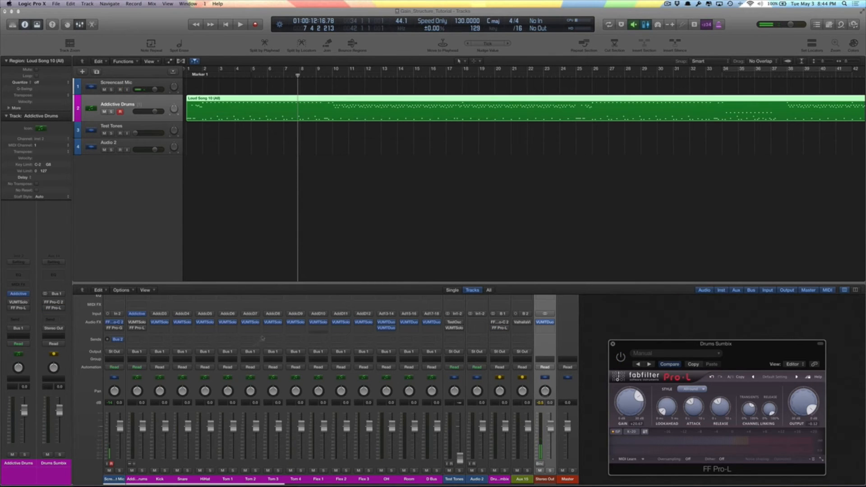
Select the drum channels from Kick through D Bus and bypass their VUMT meter plug-ins together
left_click_drag(139, 481, 442, 480)
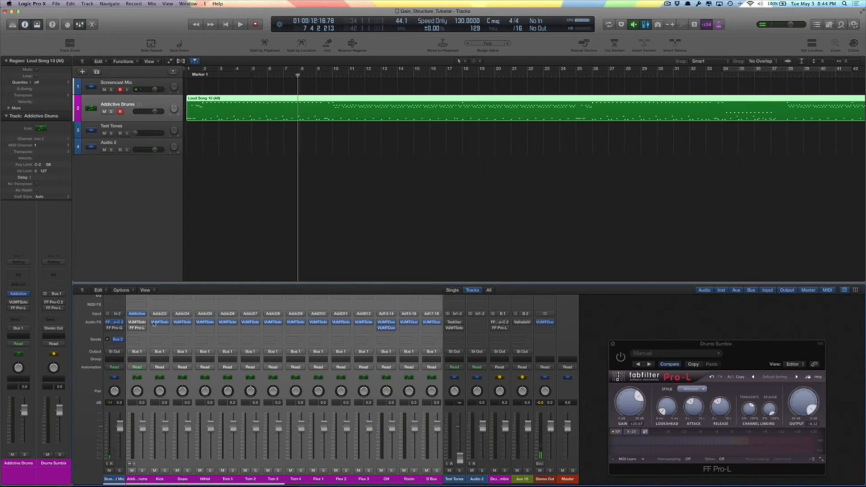
mouse_move(146, 325)
left_click(160, 479)
left_click_drag(161, 479, 438, 481)
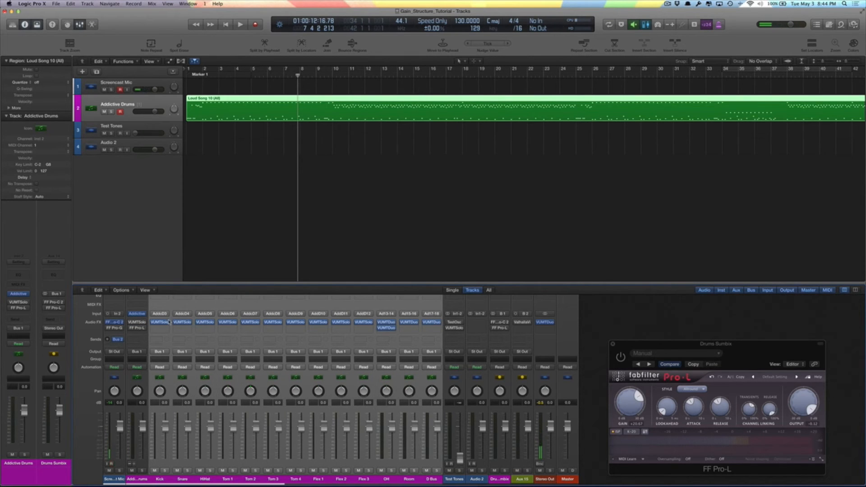
left_click(154, 323)
mouse_move(381, 330)
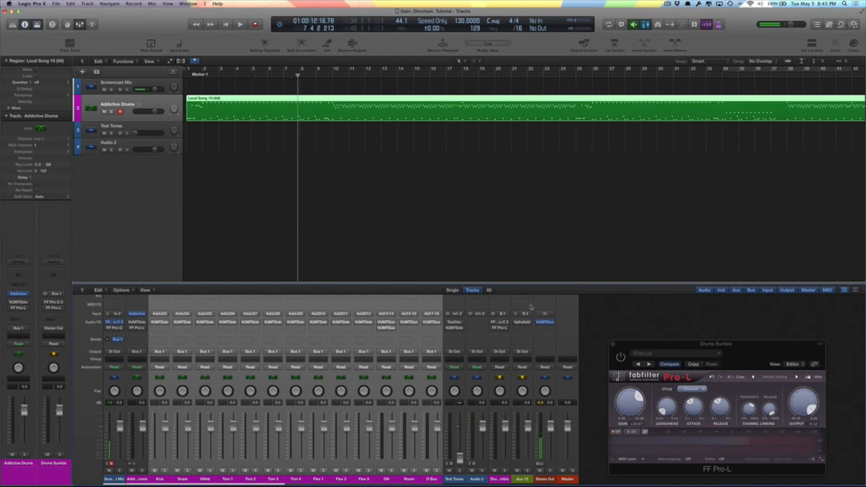
Play from the song start, clear the clipped peaks, and re-enable the drum channels' VUMT plug-ins and the submix's processing
key("Return")
key("space")
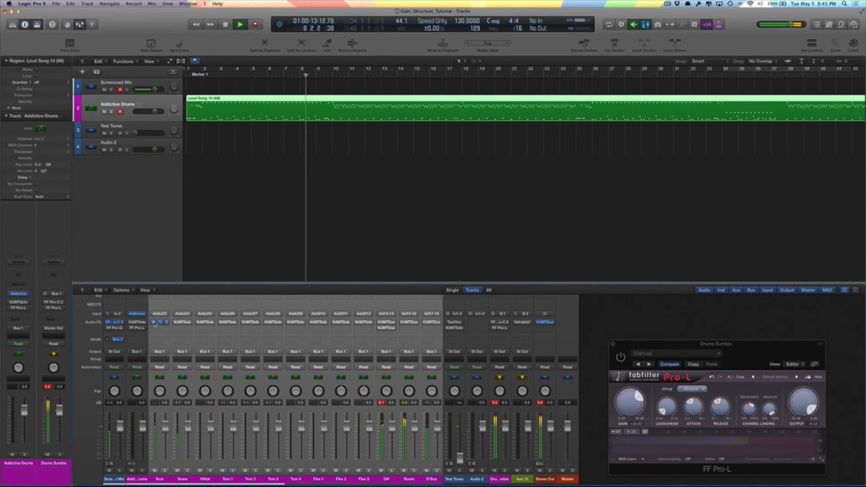
left_click(381, 404, "alt")
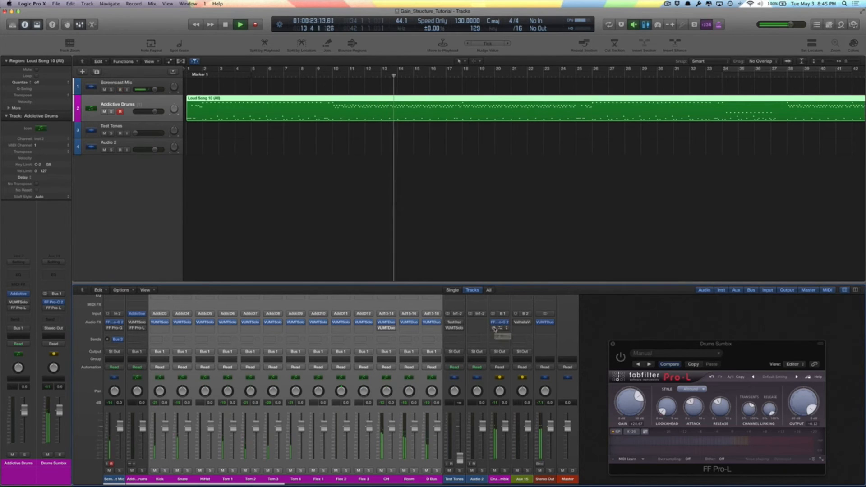
left_click(494, 329)
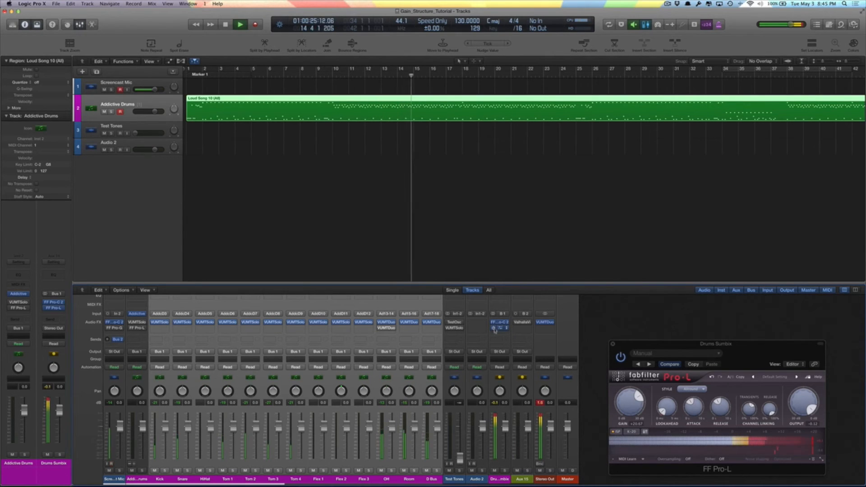
left_click(540, 403)
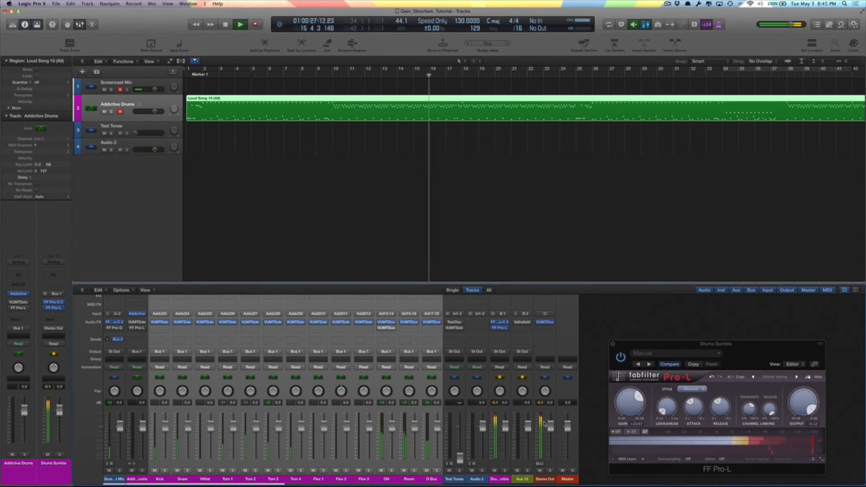
Open the VUMTDuo meter on the Stereo Out channel, stop playback, and clear the meter's overload lights
left_click(545, 322)
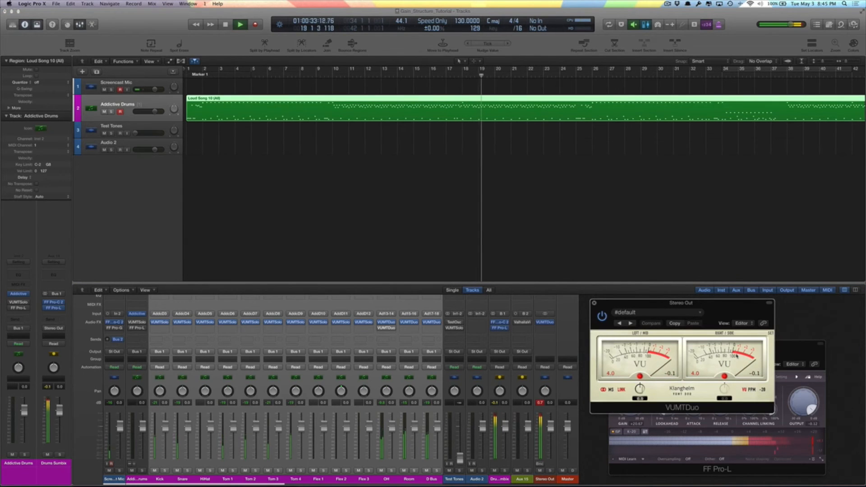
key("space")
left_click(724, 376)
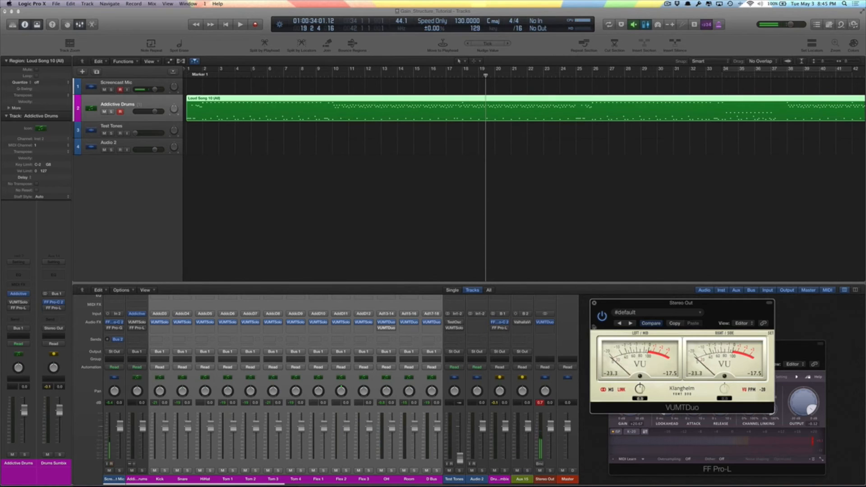
Play from the song start with Pro-L bypassed to check the Stereo Out level on VUMTDuo, and select the Stereo Out channel
key("Return")
key("space")
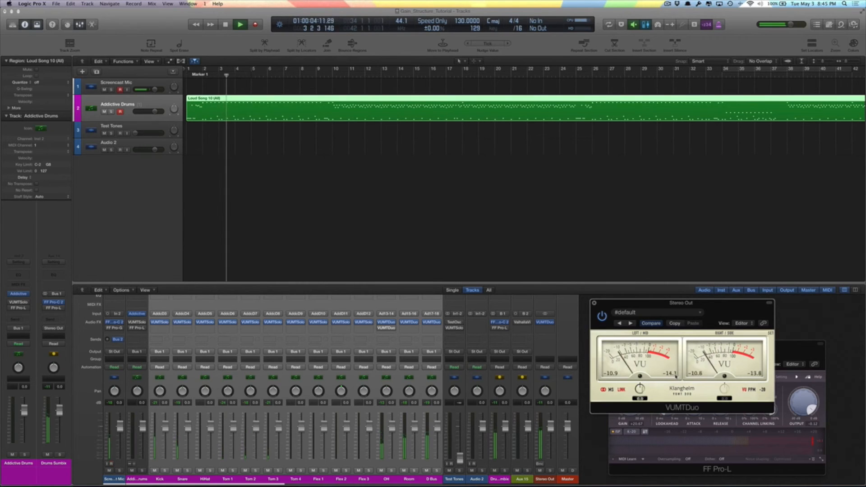
key("space")
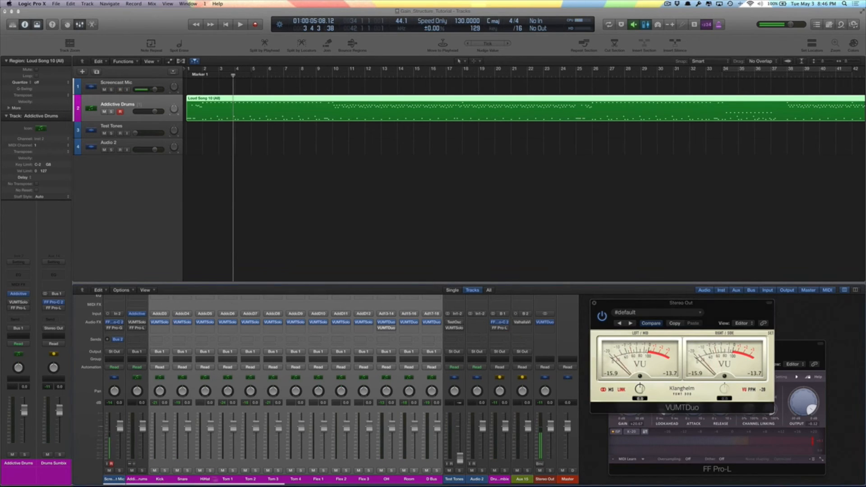
left_click_drag(423, 479, 427, 479)
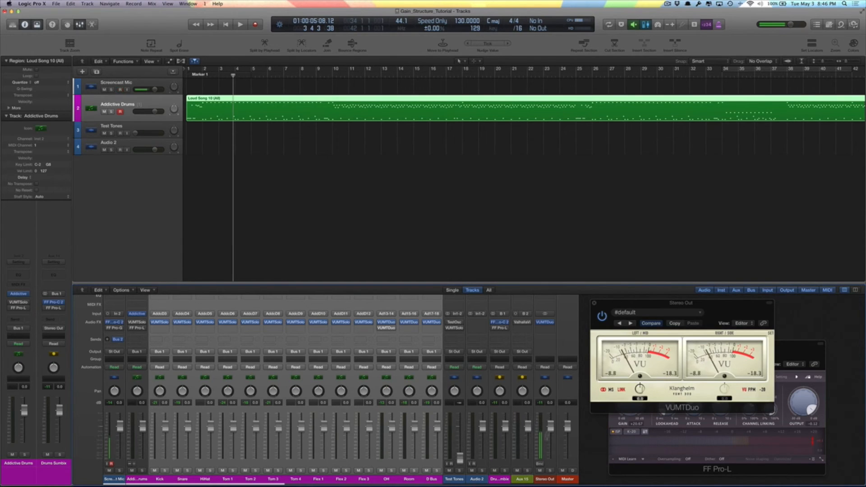
left_click(544, 480)
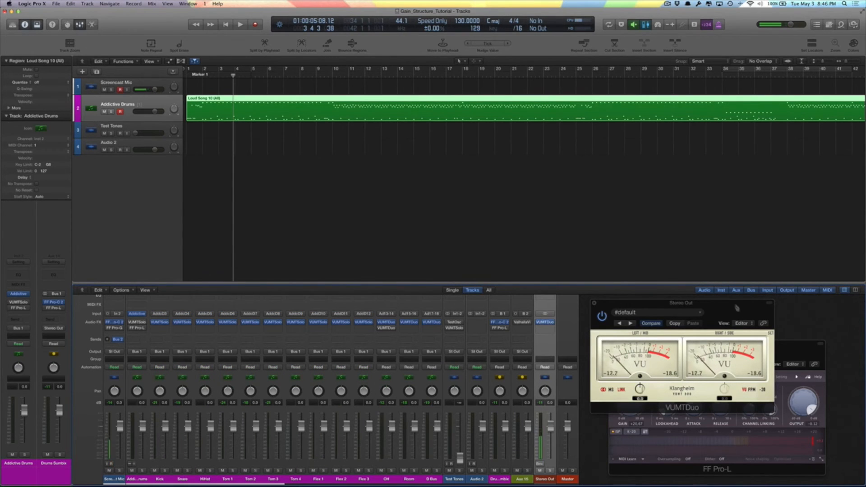
Move the VUMTDuo window up clear of the mixer and reset the Stereo Out channel's peak level
left_click_drag(725, 305, 735, 179)
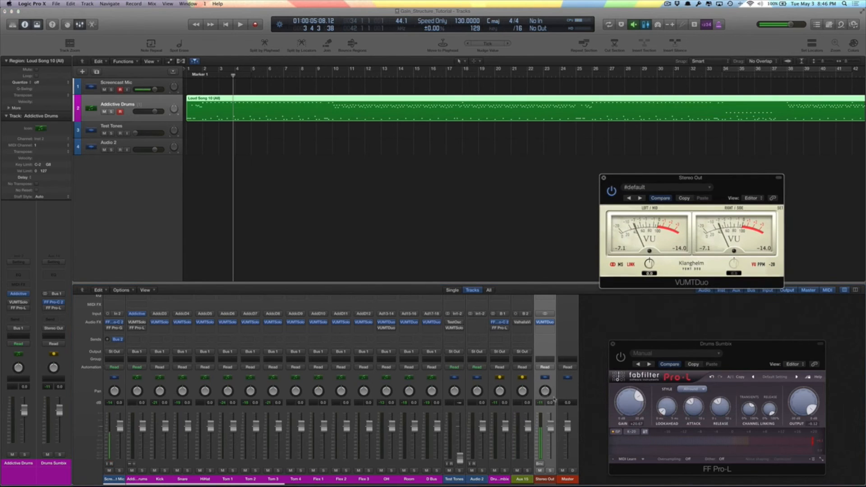
left_click(539, 403)
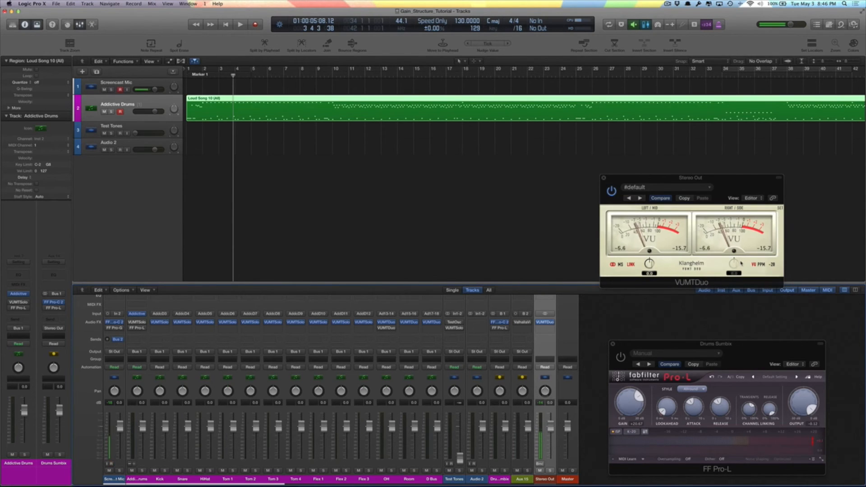
left_click(810, 441)
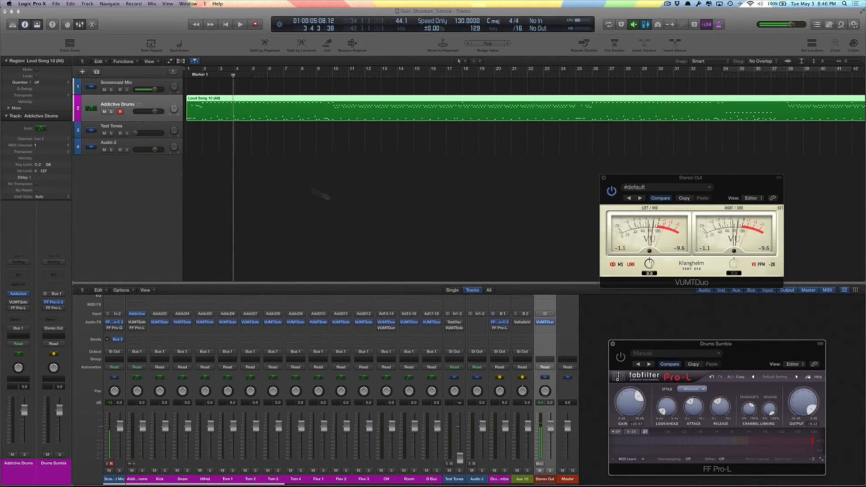
Select the Audio 2 track and close the drum submix's Pro-L window
left_click(135, 127)
left_click(136, 146)
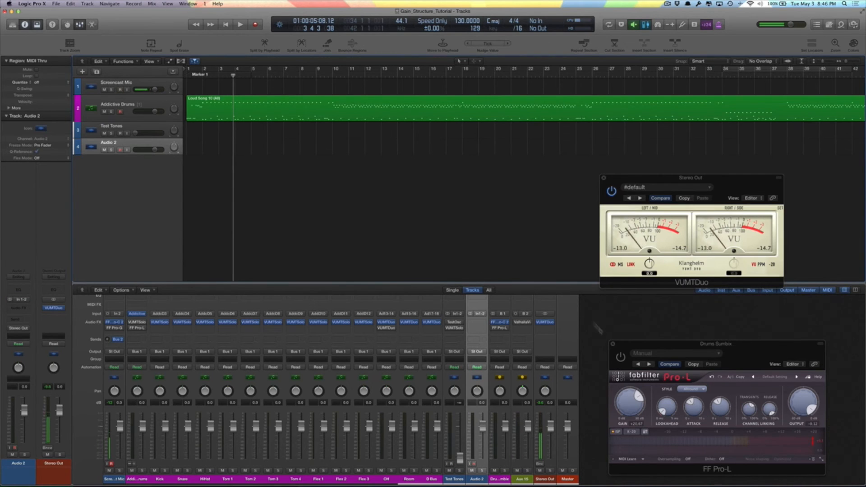
left_click(613, 344)
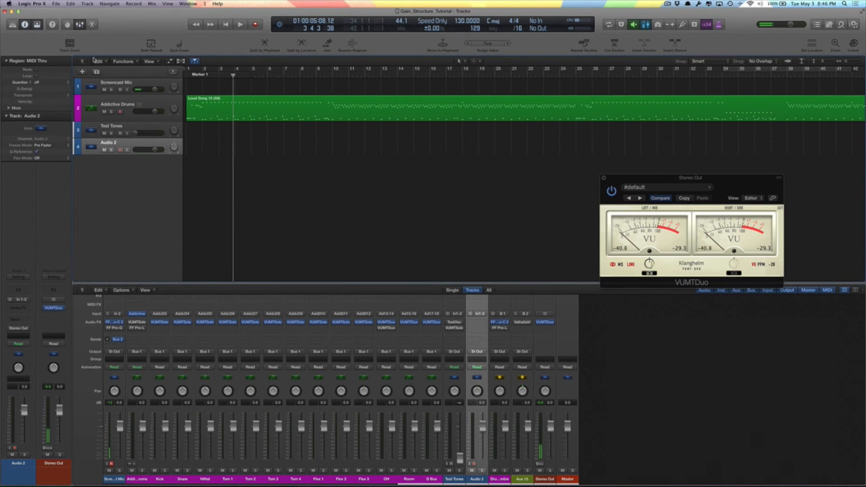
Add one software instrument track below Audio 2 with Spectrasonics Omnisphere in stereo as its instrument
left_click(84, 72)
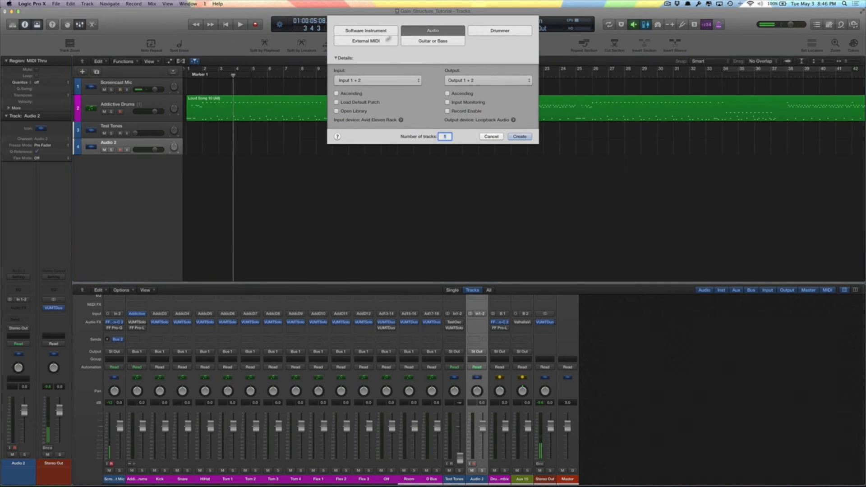
left_click(367, 31)
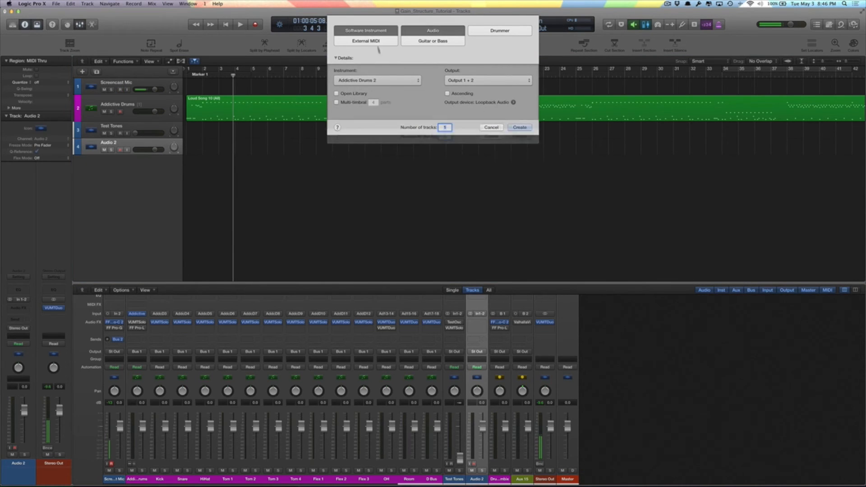
left_click(374, 78)
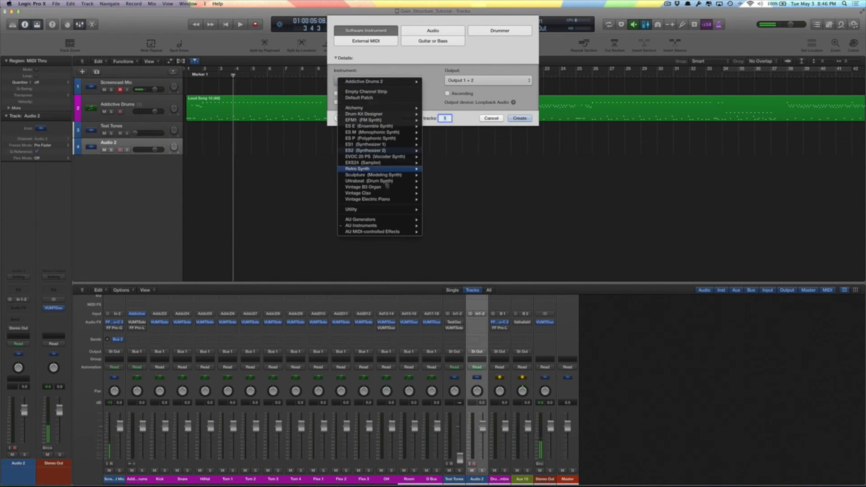
mouse_move(400, 227)
mouse_move(467, 260)
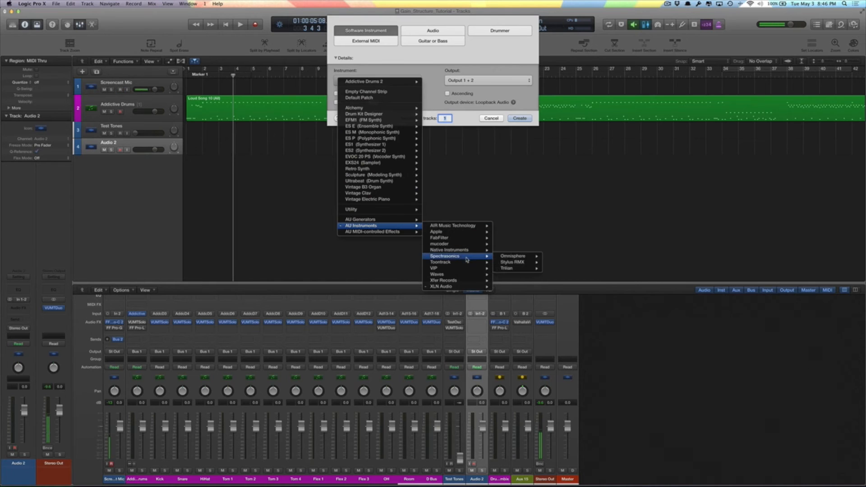
mouse_move(513, 256)
left_click(569, 257)
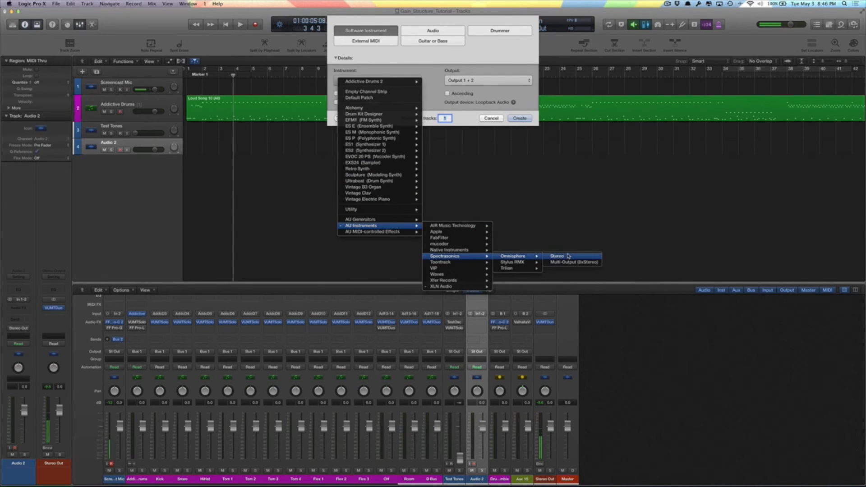
left_click(526, 119)
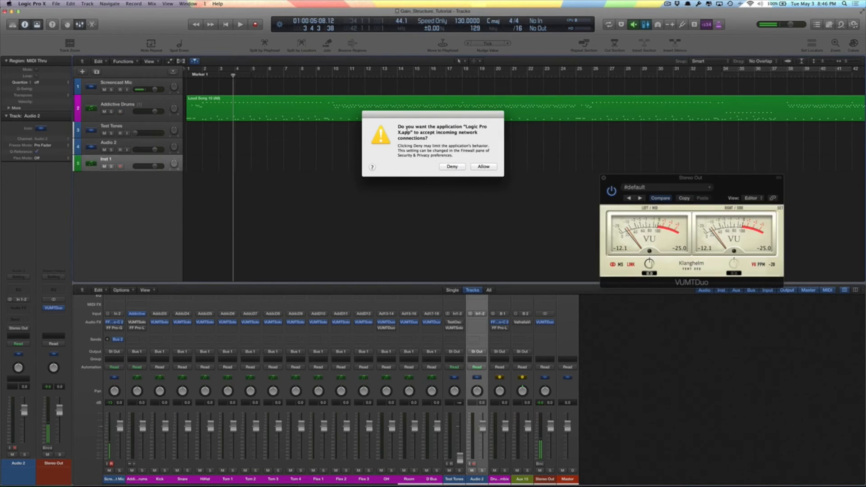
Allow Logic Pro X incoming network connections and close Omnisphere's authorization window
left_click(481, 167)
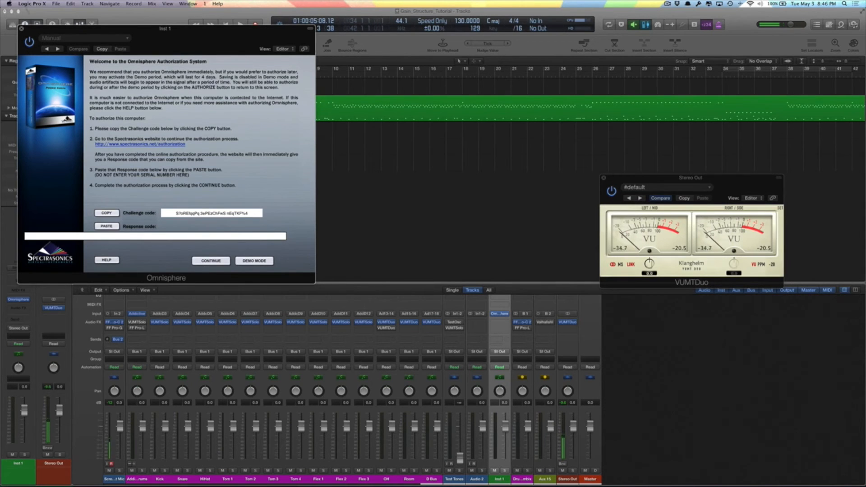
left_click(21, 28)
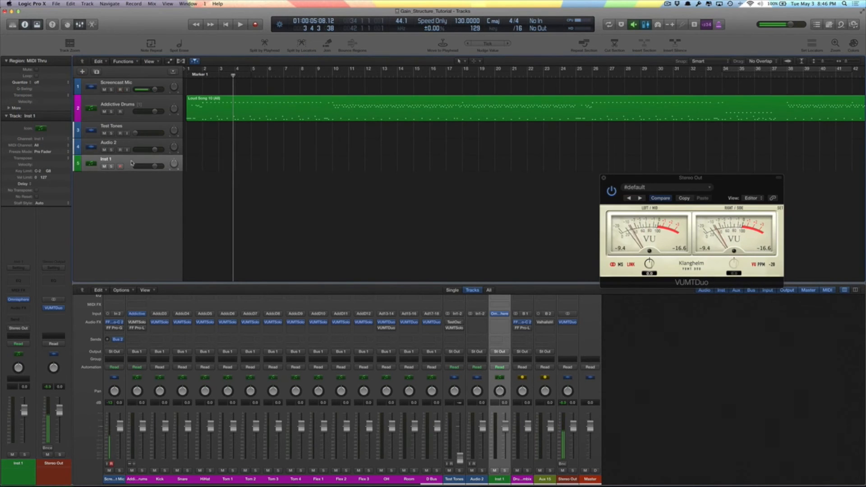
left_click(55, 4)
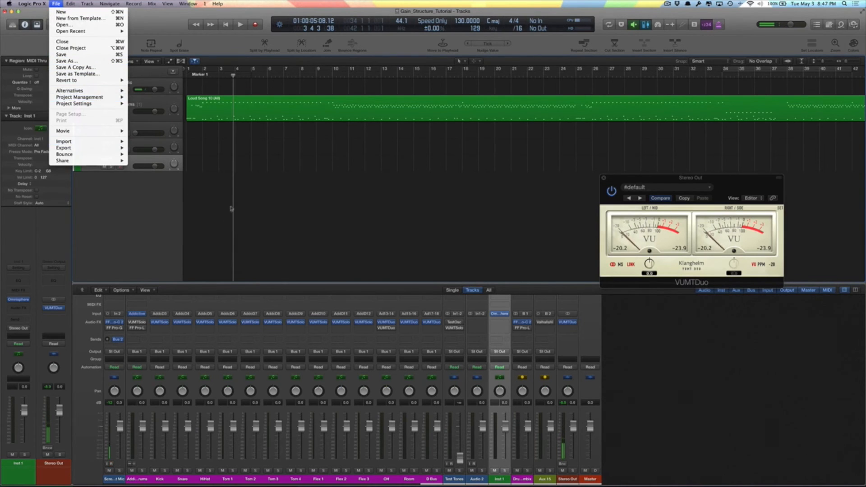
key("Escape")
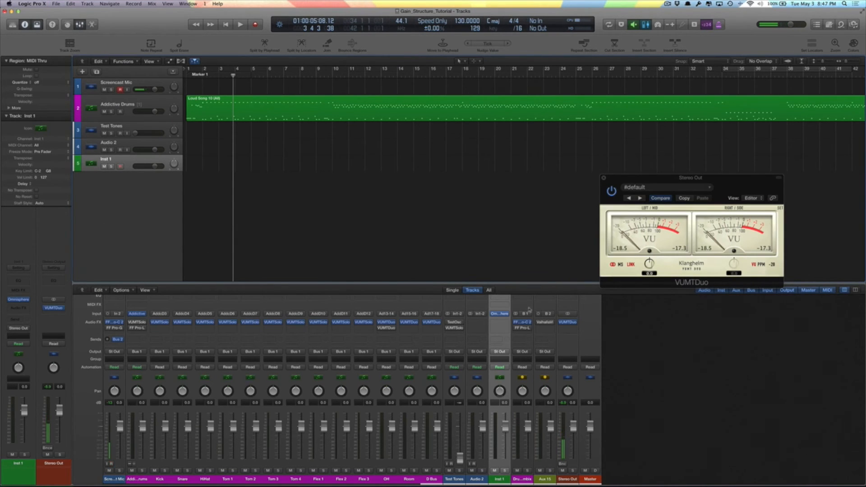
Replace Omnisphere on the Inst 1 channel with the stereo version of Spectrasonics Trilian
left_click(507, 314)
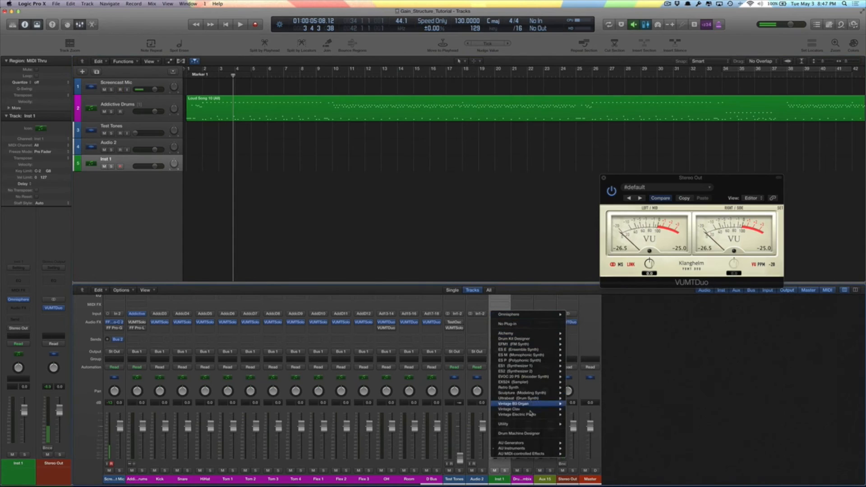
mouse_move(562, 449)
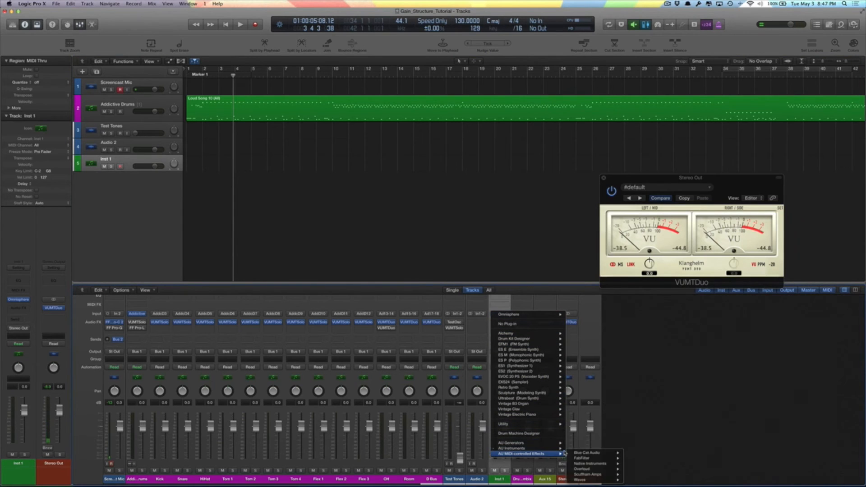
mouse_move(608, 454)
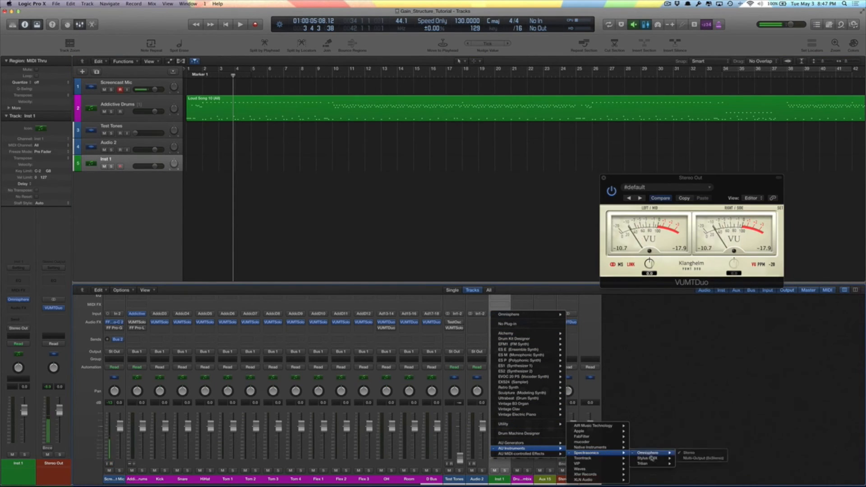
mouse_move(649, 464)
left_click(686, 464)
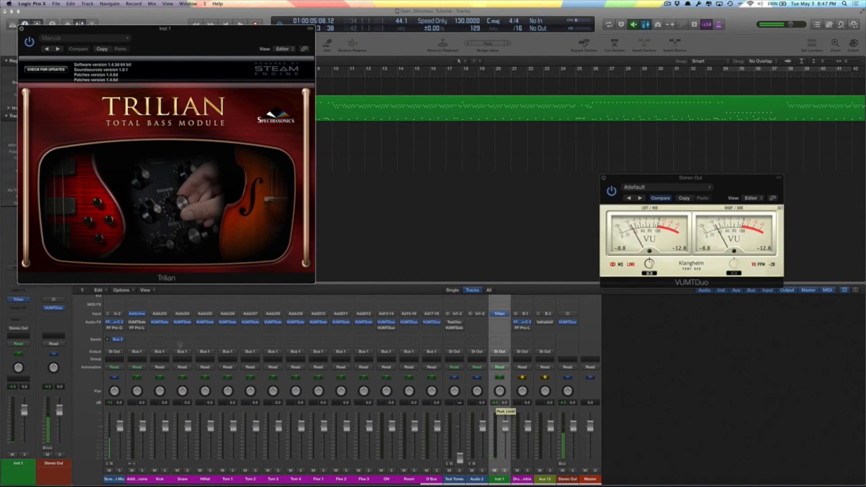
Move the Trilian window off the track list and raise the VUMTDuo window beside it
left_click_drag(188, 40, 463, 33)
left_click_drag(658, 179, 653, 133)
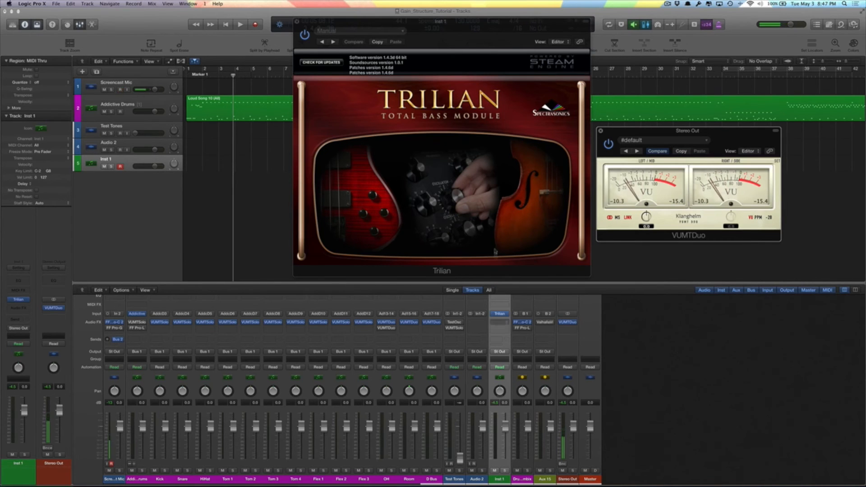
mouse_move(419, 25)
left_mouse_down()
mouse_move(462, 20)
mouse_move(430, 22)
left_mouse_up()
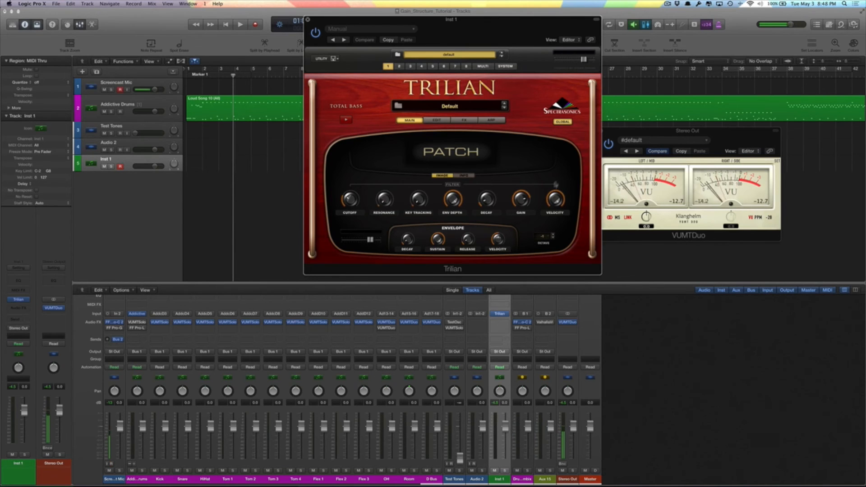
Lower Trilian's master output level, reset the Inst 1 channel's peak reading, and bring the output level partway back up
mouse_move(583, 61)
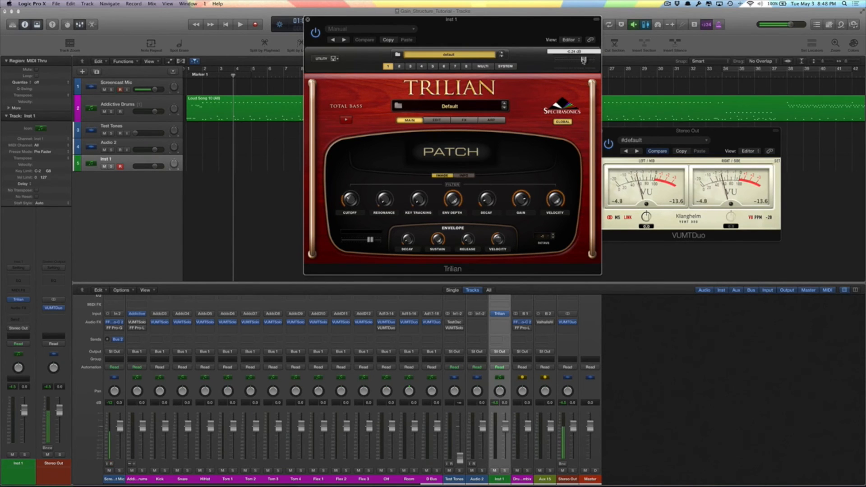
mouse_move(583, 60)
left_mouse_down()
mouse_move(558, 59)
mouse_move(567, 60)
left_mouse_up()
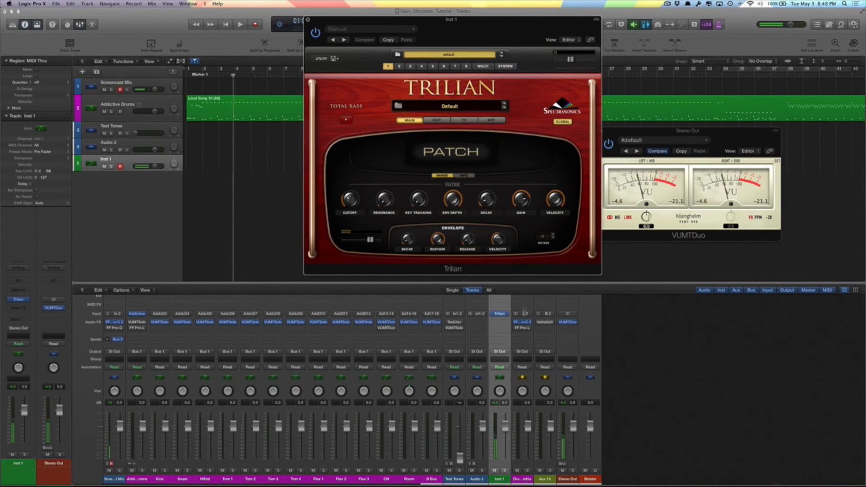
left_click(496, 405)
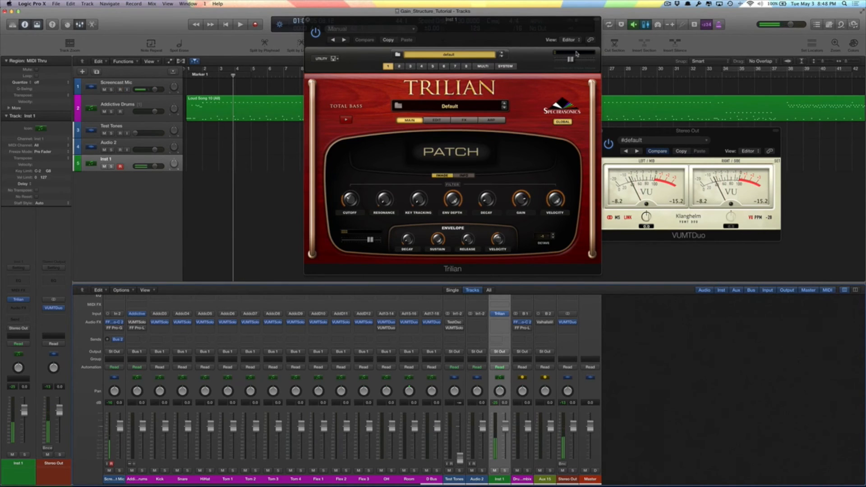
left_click_drag(572, 61, 577, 61)
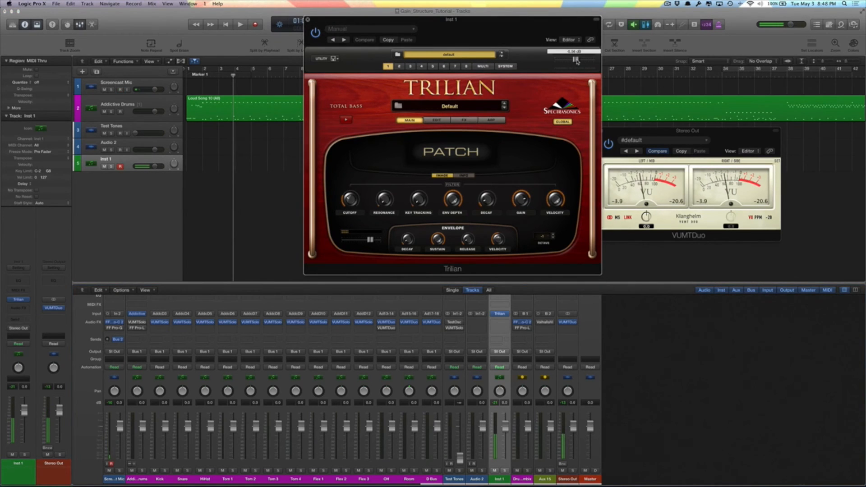
left_click_drag(577, 61, 578, 61)
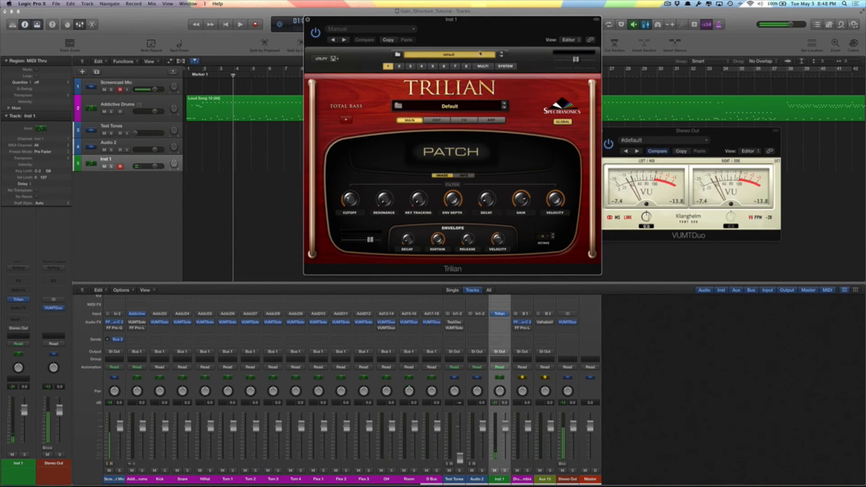
Load the Armageddon Tetra patch in Trilian and raise the instrument's master output level
left_click(450, 106)
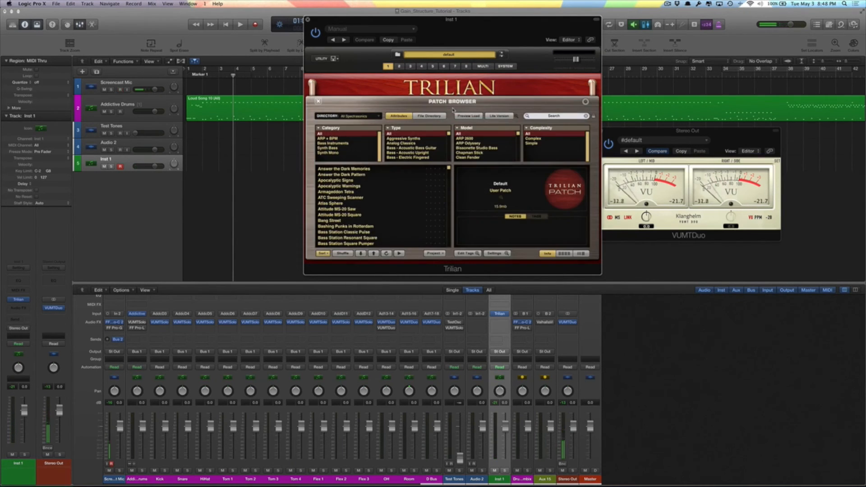
left_click(363, 192)
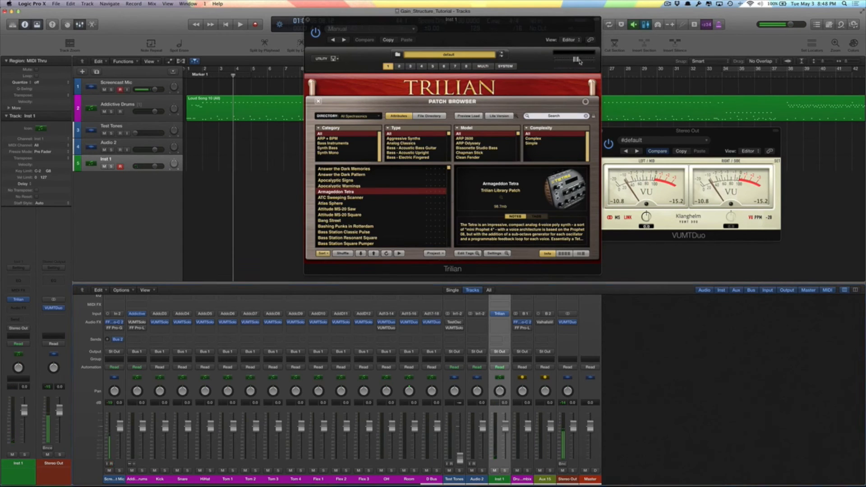
left_click_drag(577, 59, 585, 58)
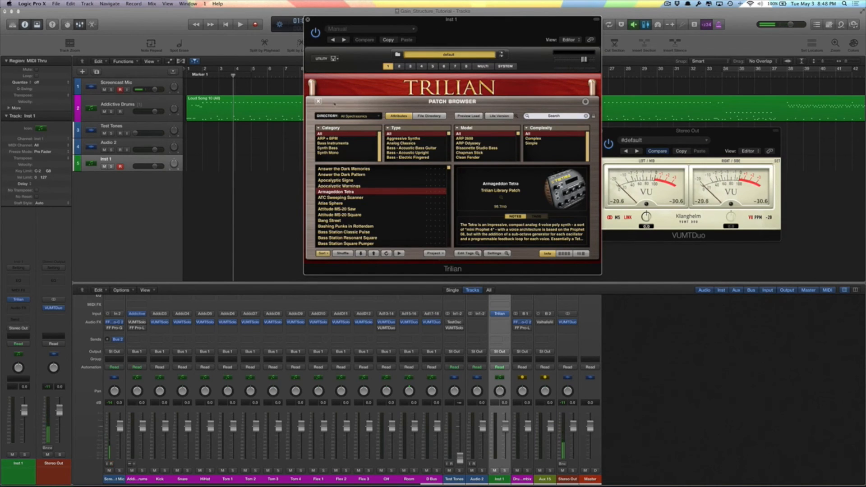
Close the patch browser and initialize Trilian's current patch
left_click(319, 102)
left_click(333, 59)
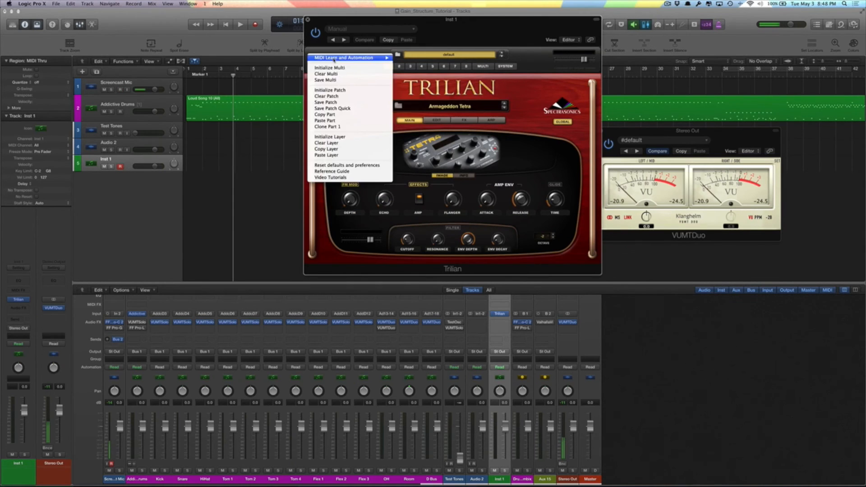
left_click(337, 90)
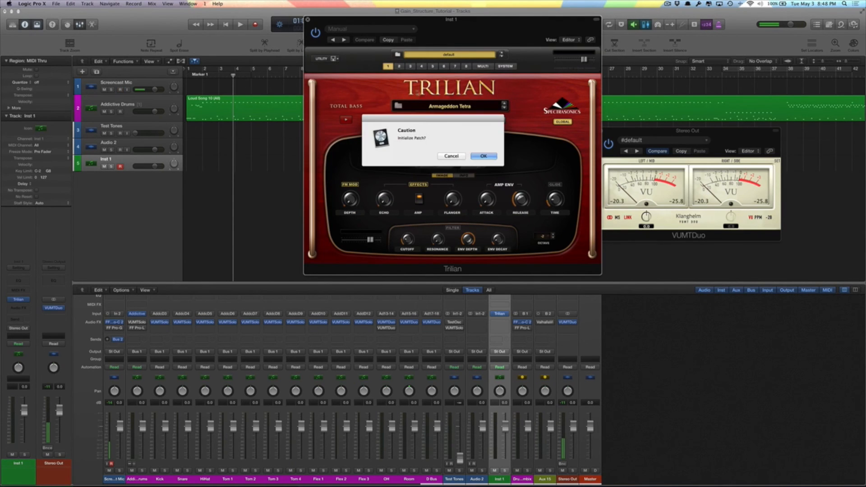
left_click(482, 156)
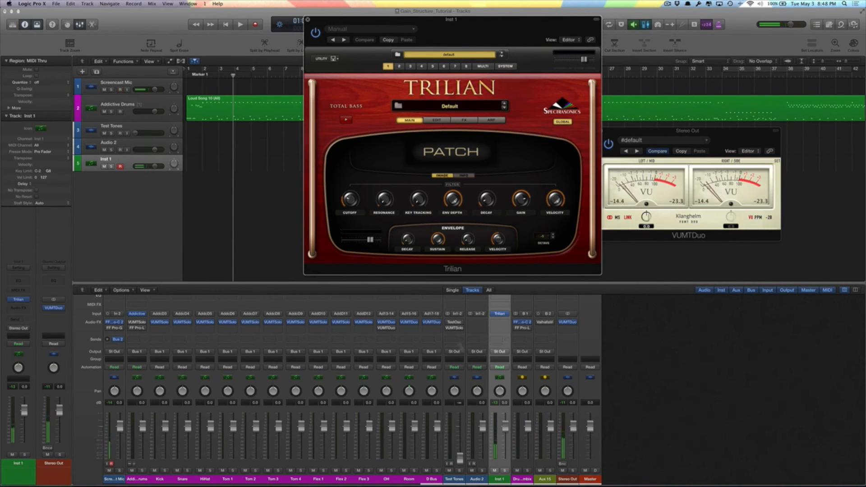
Insert a stereo Klanghelm VUMTDuo meter in the first audio effect slot of the Inst 1 channel
left_click(500, 323)
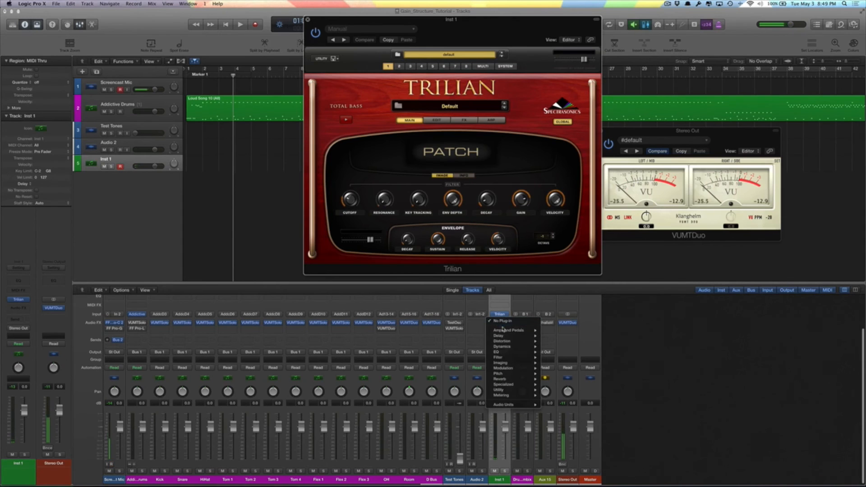
mouse_move(512, 405)
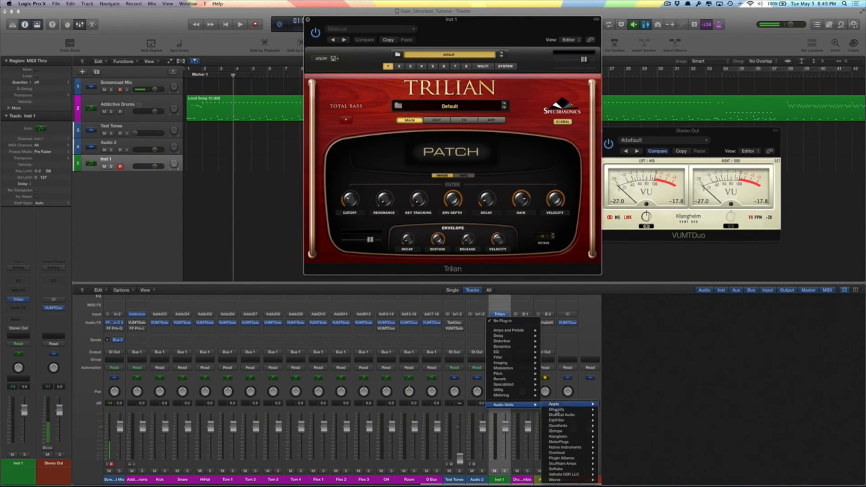
mouse_move(579, 428)
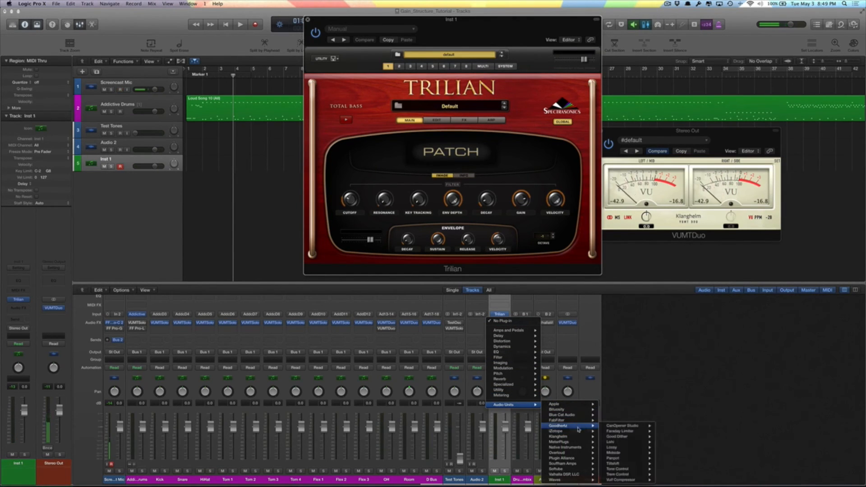
mouse_move(621, 438)
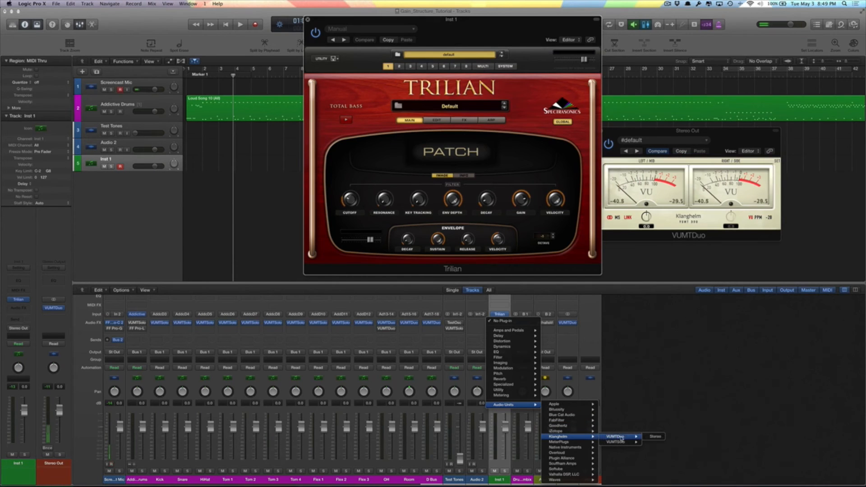
left_click(655, 437)
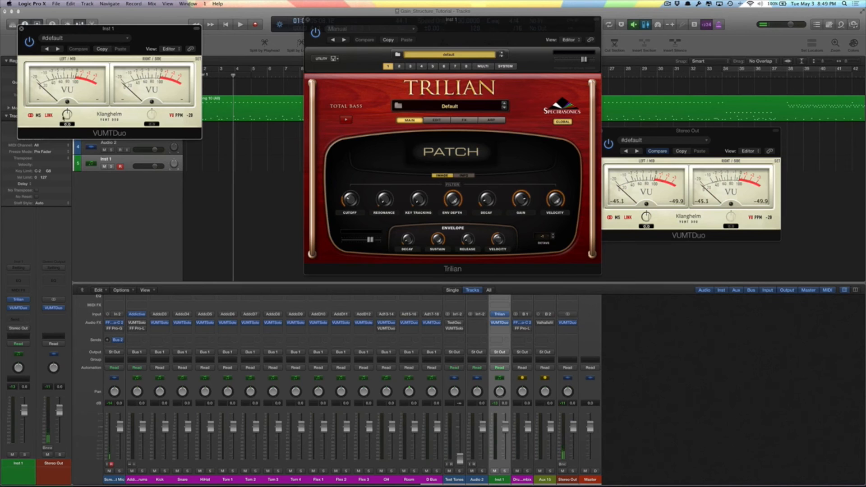
Reopen the Inst 1 channel's VUMTDuo meter and place its window beneath the Trilian window
left_click_drag(66, 121, 67, 124)
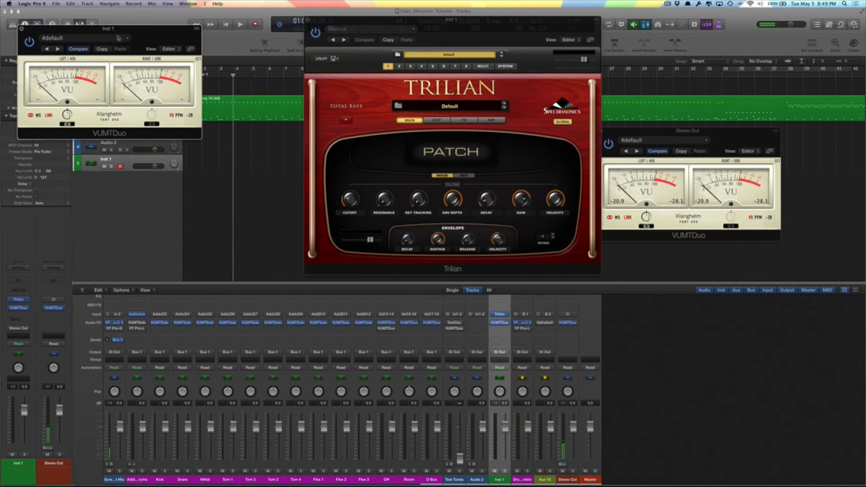
left_click(20, 30)
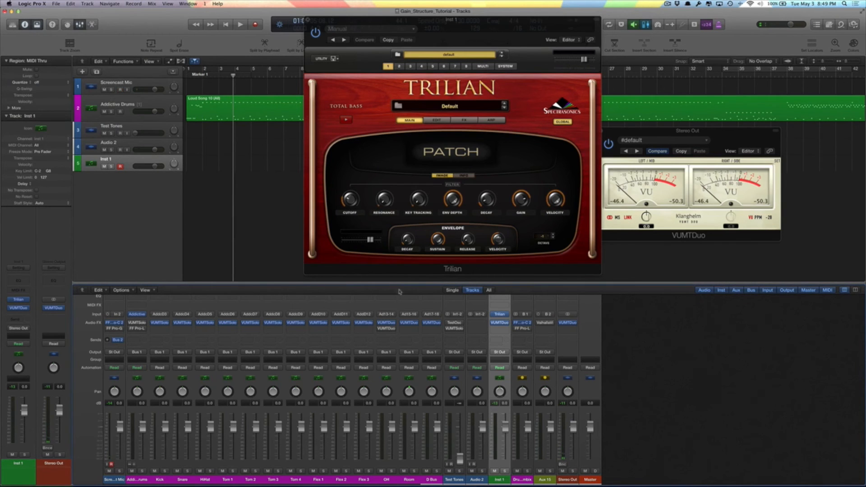
left_click(500, 323)
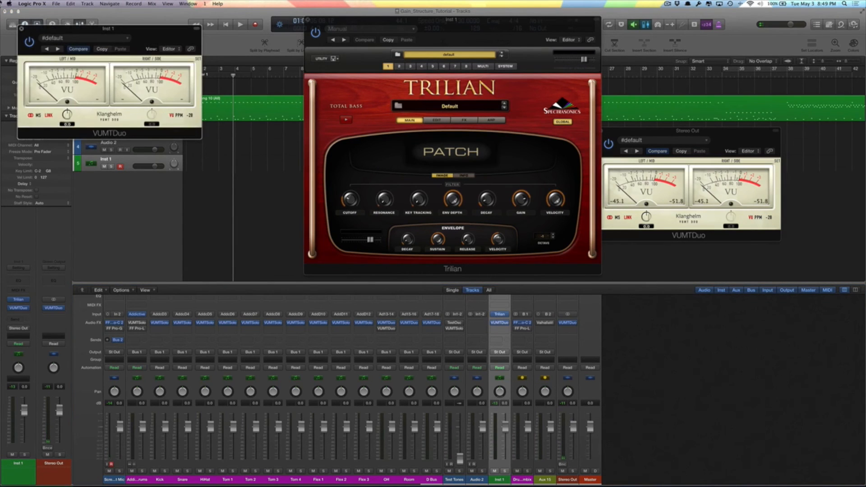
left_click_drag(44, 30, 405, 286)
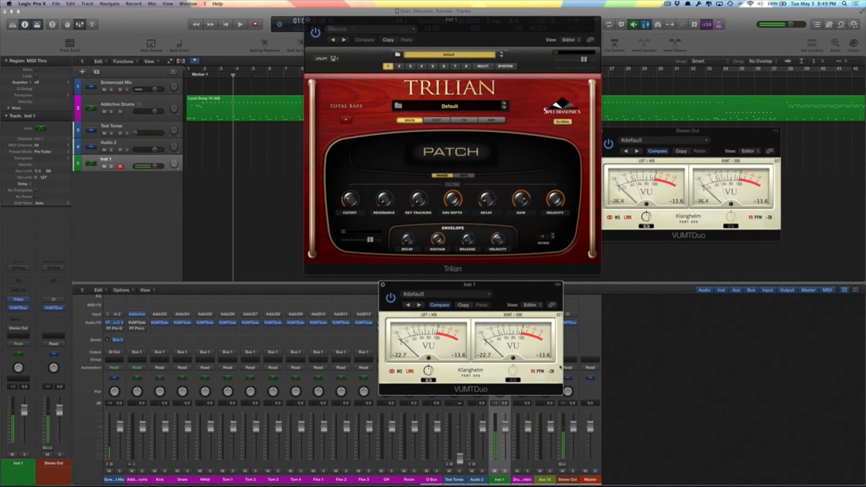
Turn down the trim gain of the Inst 1 channel's VUMTDuo while the bass instrument plays
left_click_drag(429, 370, 432, 391)
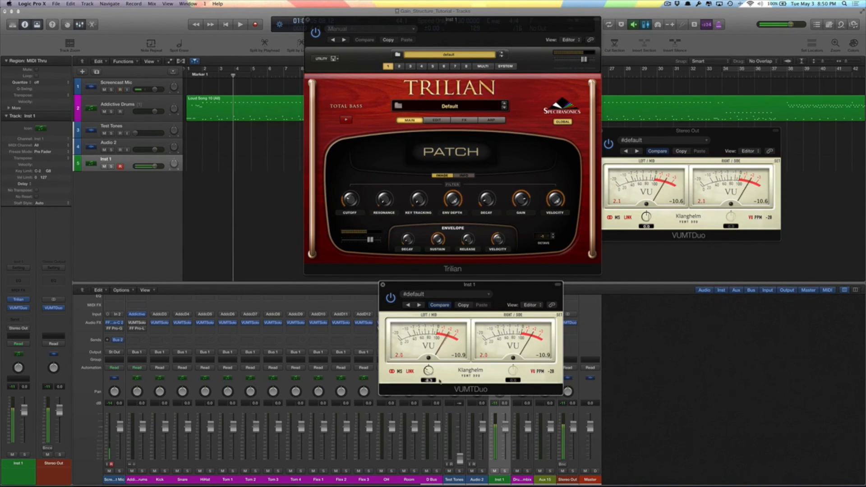
left_click_drag(428, 371, 431, 383)
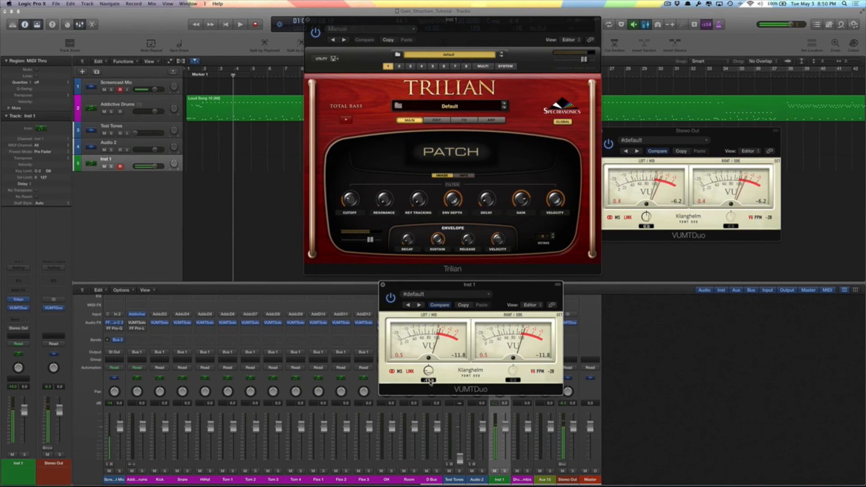
left_click_drag(429, 383, 435, 402)
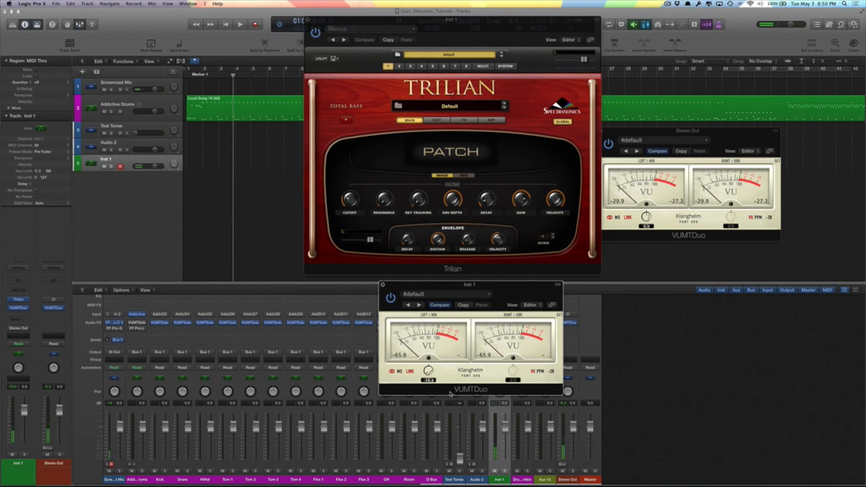
Close the Trilian and Stereo Out meter windows and move the Inst 1 meter to the mixer's empty area
left_click(308, 20)
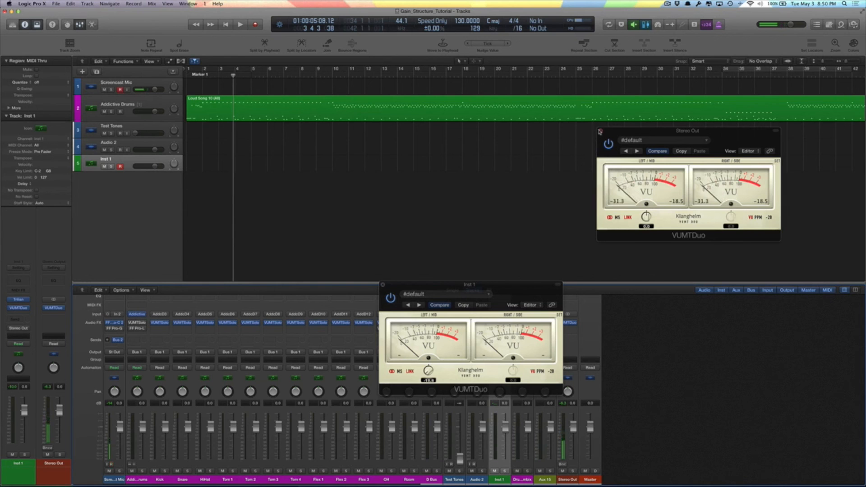
left_click(600, 131)
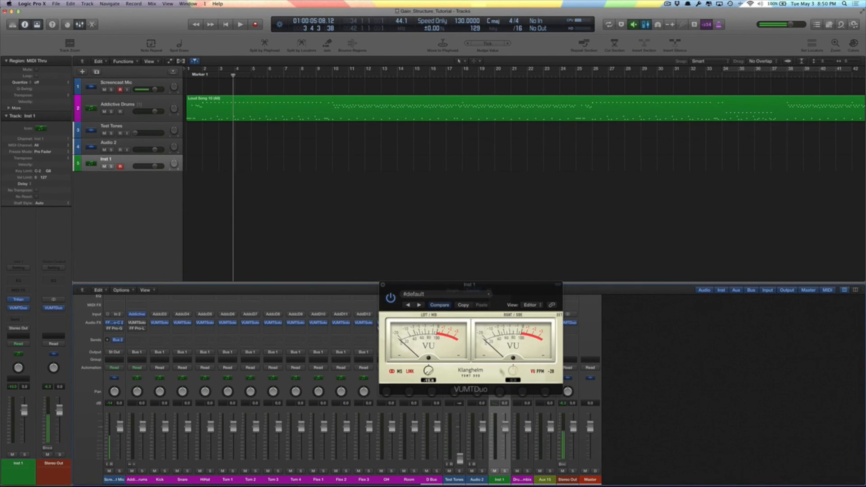
left_click_drag(450, 285, 689, 302)
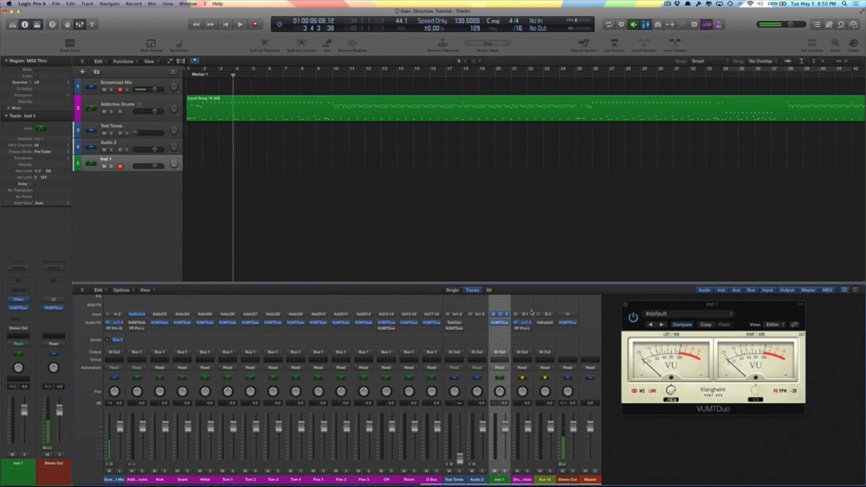
Load the Bass Station Classic Pulse patch in Inst 1's Trilian and move its window clear of the early bars
left_click(500, 314)
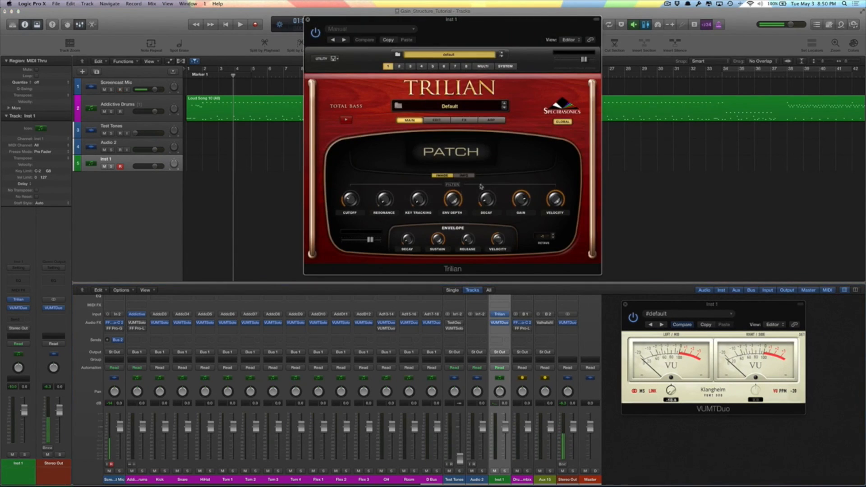
left_click(460, 108)
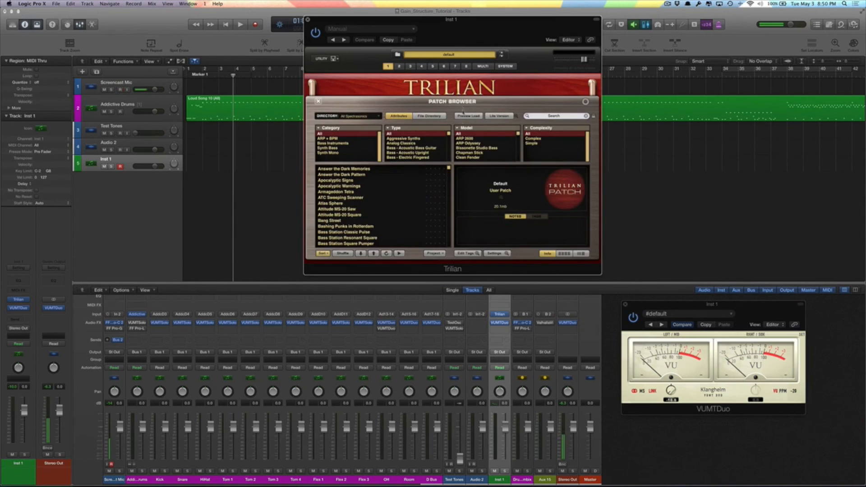
left_click(372, 232)
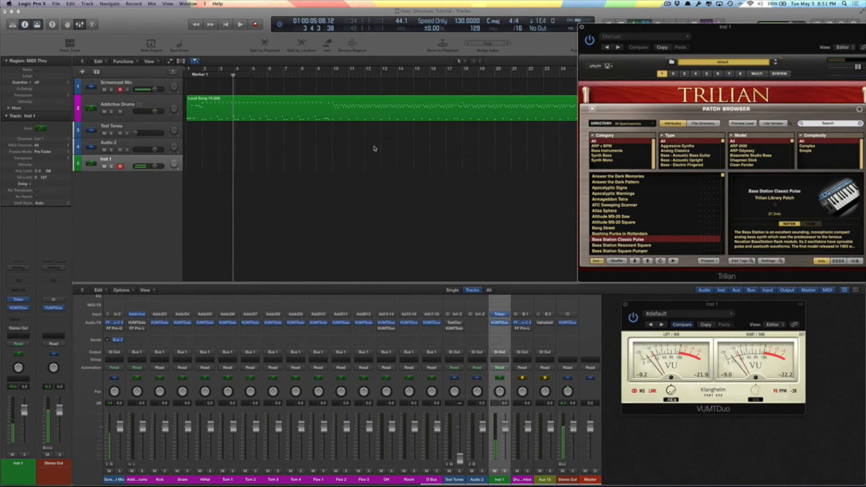
Record a bass part on the Inst 1 track from the project start to about bar 16, over the drums
left_click(375, 149)
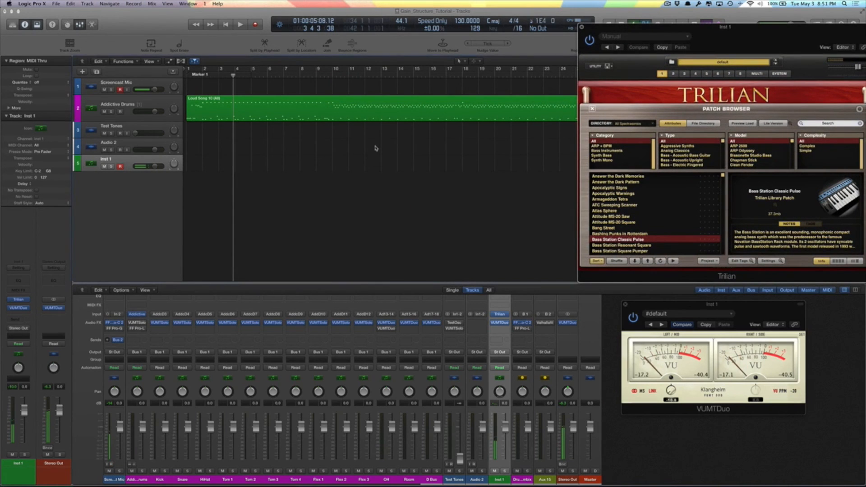
key("Return")
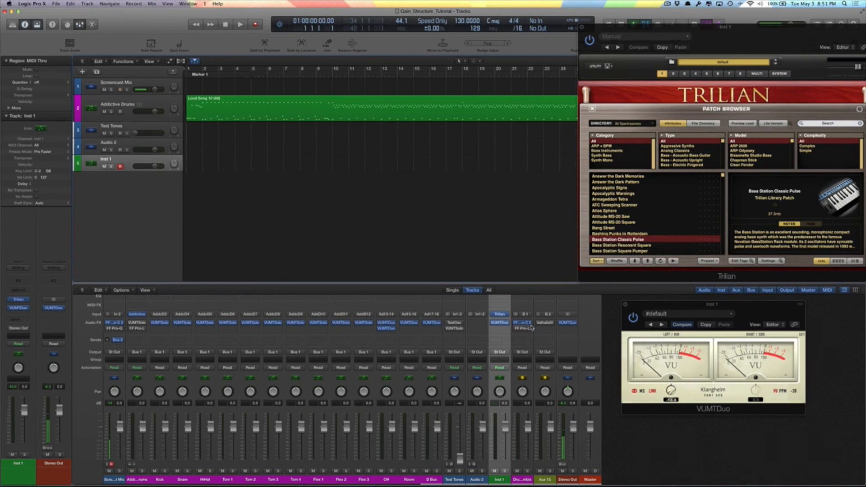
key("space")
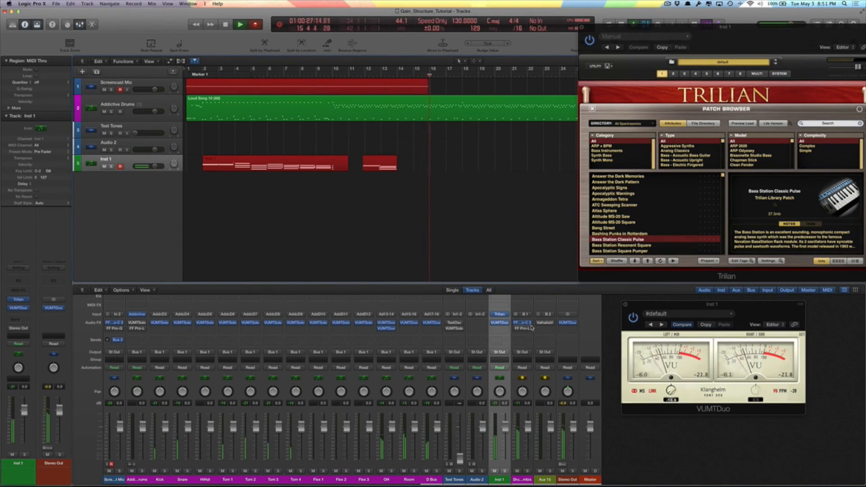
key("space")
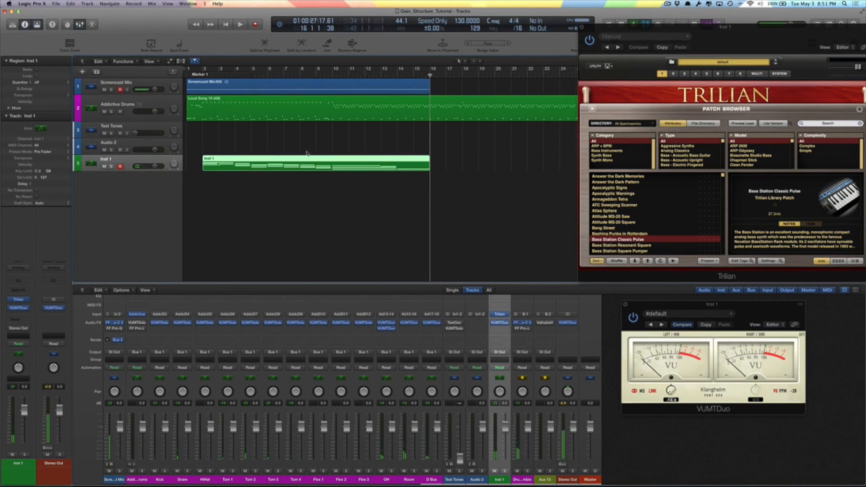
Delete the newly recorded region from the Screencast Mic track, keeping the Inst 1 region
left_click(281, 86)
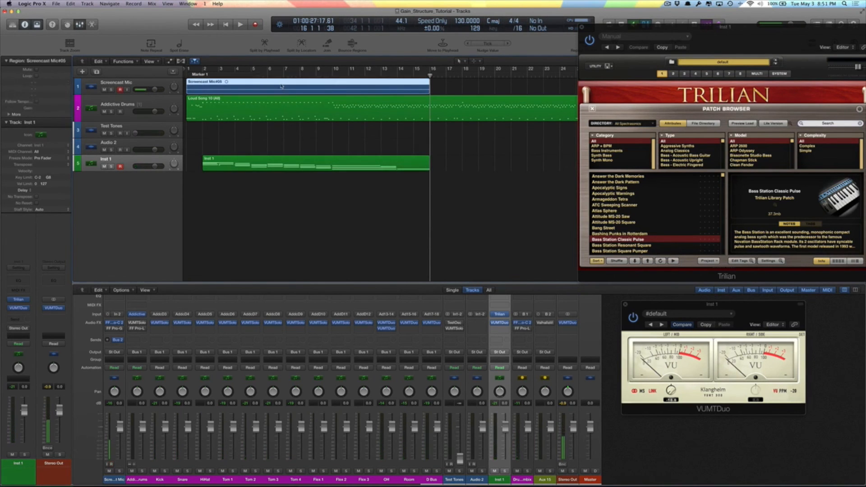
left_click(490, 175)
key("Delete")
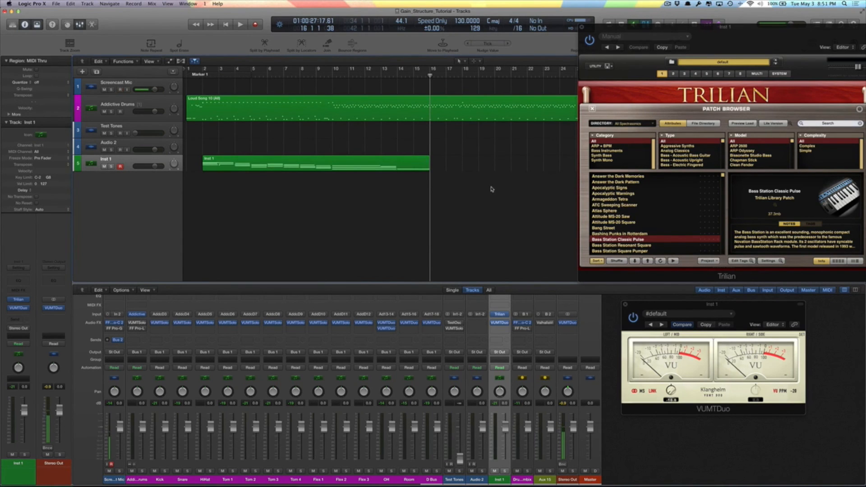
Quantize all notes of the recorded Inst 1 region to 1/16 notes in the Piano Roll
double_click(381, 159)
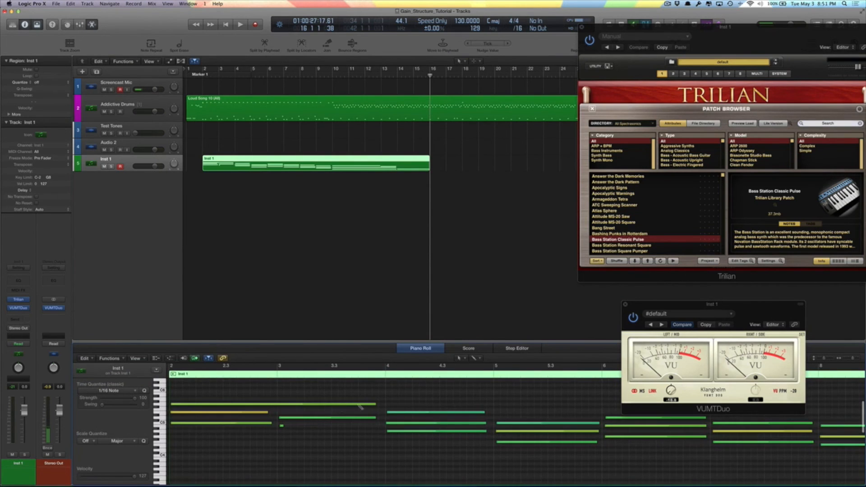
key("super+a")
left_click(145, 391)
left_click(352, 296)
Play the project from the start with only the mixer and Inst 1 meter open, lowering the Inst 1 fader to about -5 dB
key("Return")
key("space")
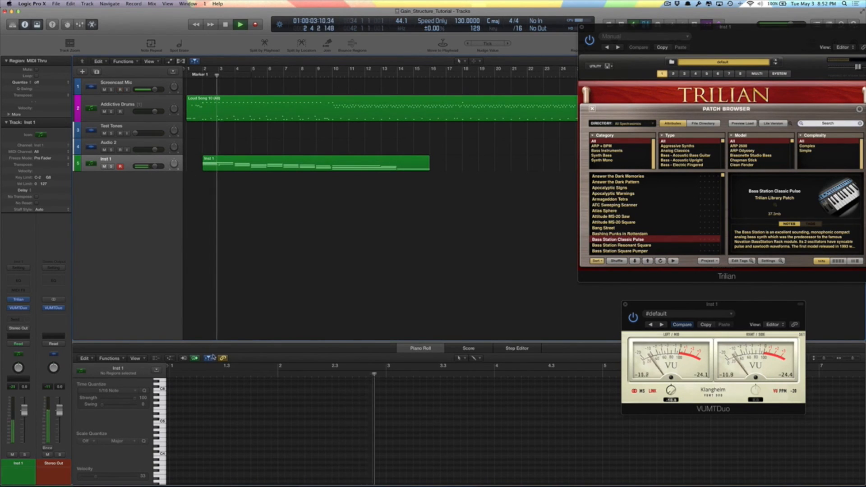
key("n")
key("x")
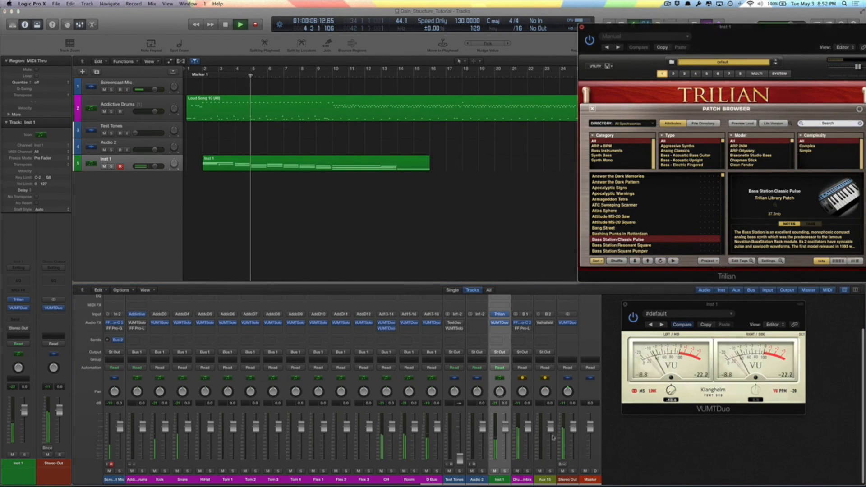
key("super+w")
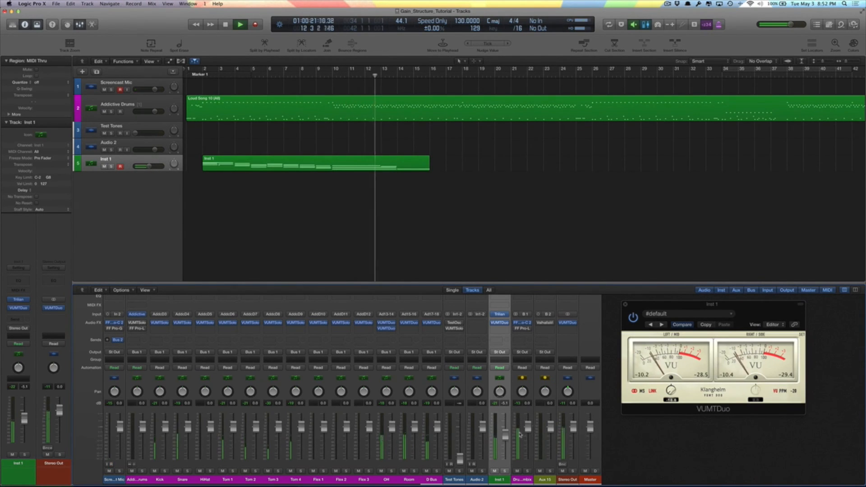
key("space")
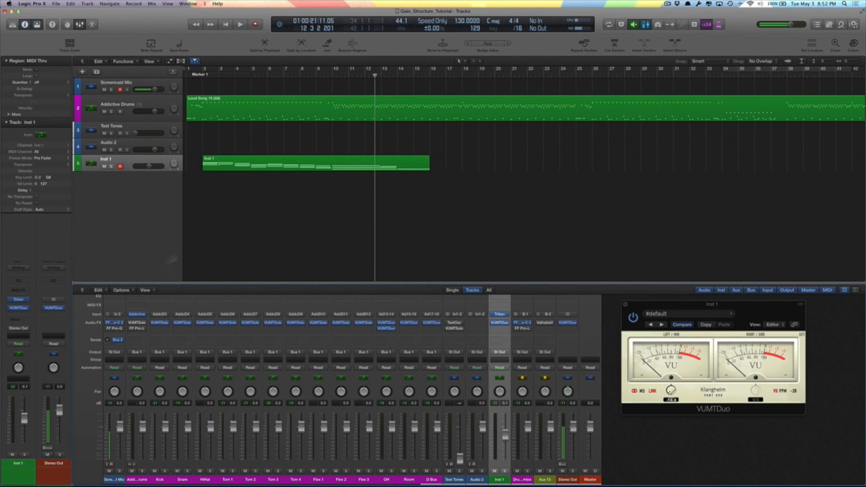
Select the Screencast Mic channel, raise its Bus 2 send to about +3.2 dB, and turn the send down slightly
left_click(120, 481)
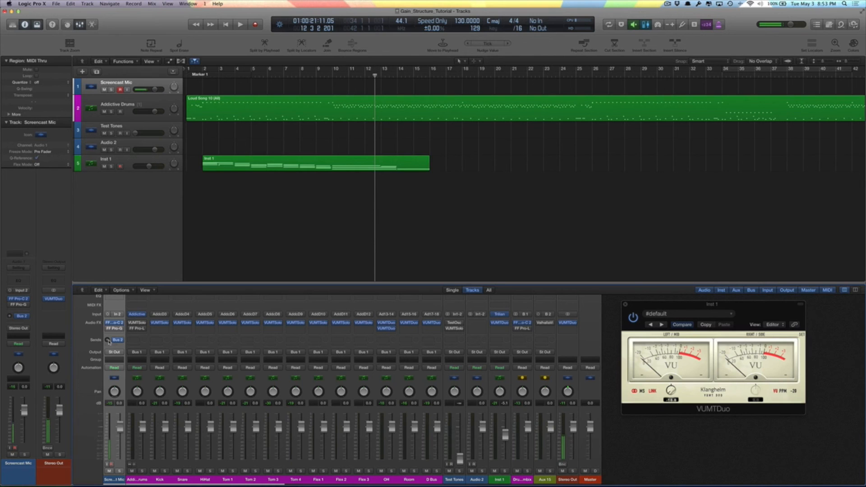
left_click(108, 341)
left_click(108, 342)
left_click_drag(108, 341, 108, 338)
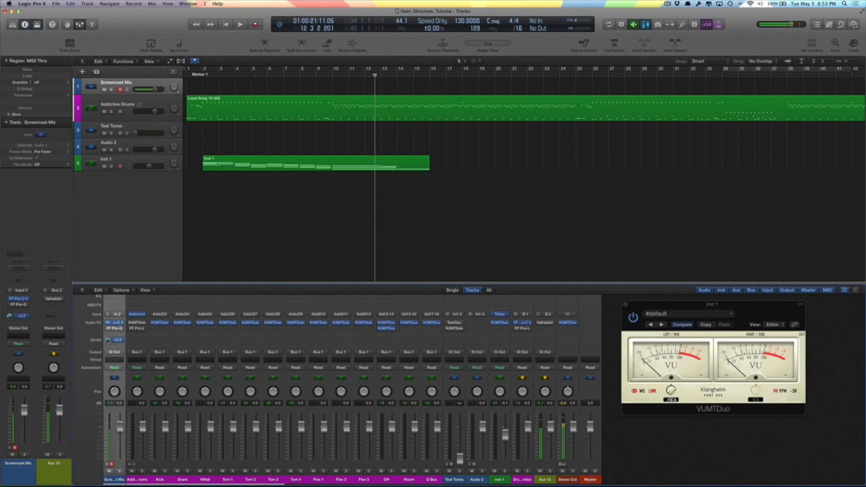
left_click_drag(107, 340, 107, 342)
Enable the Valhalla reverb on Aux 15, raise the Screencast Mic's Bus 2 send, and return the send to its minimum
mouse_move(539, 323)
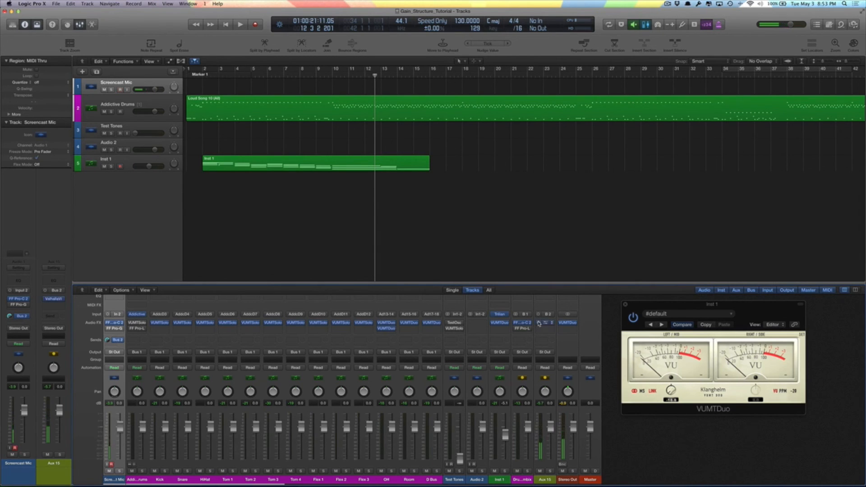
left_click_drag(108, 341, 108, 342)
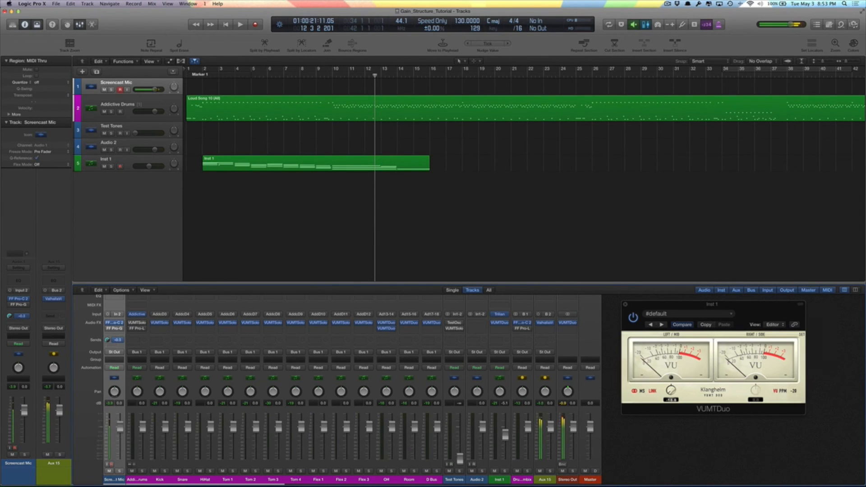
left_click_drag(108, 340, 107, 361)
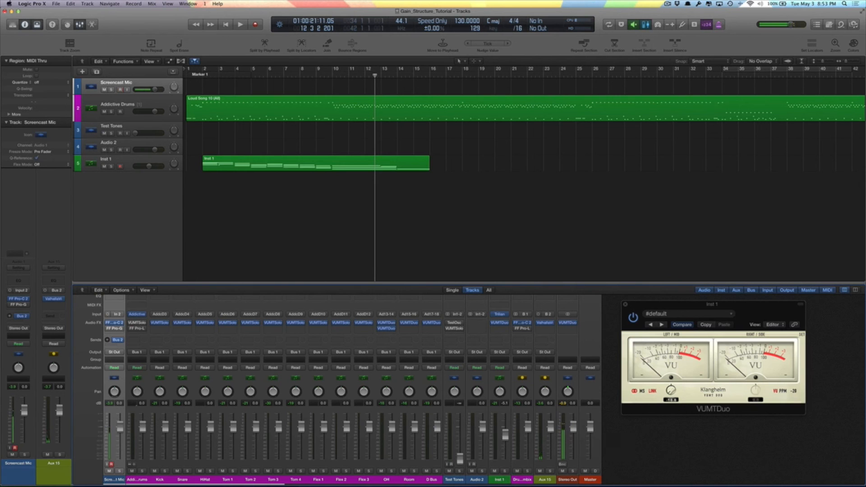
Examine the ValhallaVintageVerb settings on Aux 15, including its mix level, and close the plug-in window
left_click(543, 323)
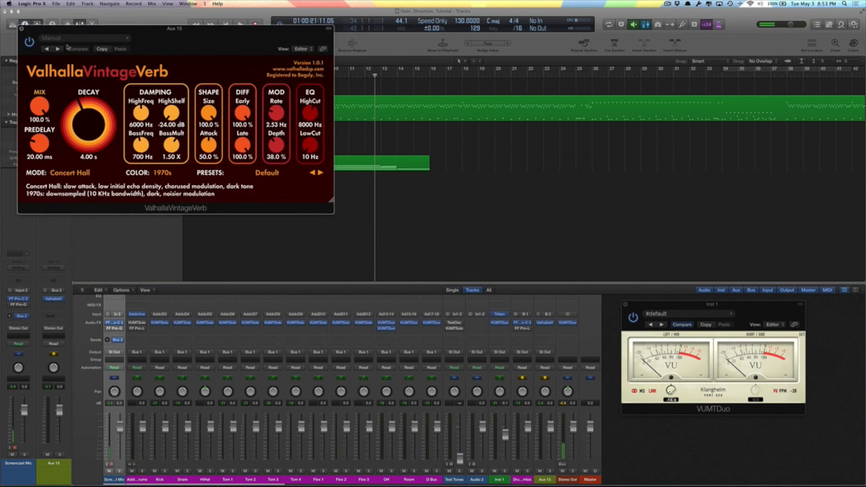
left_click(21, 29)
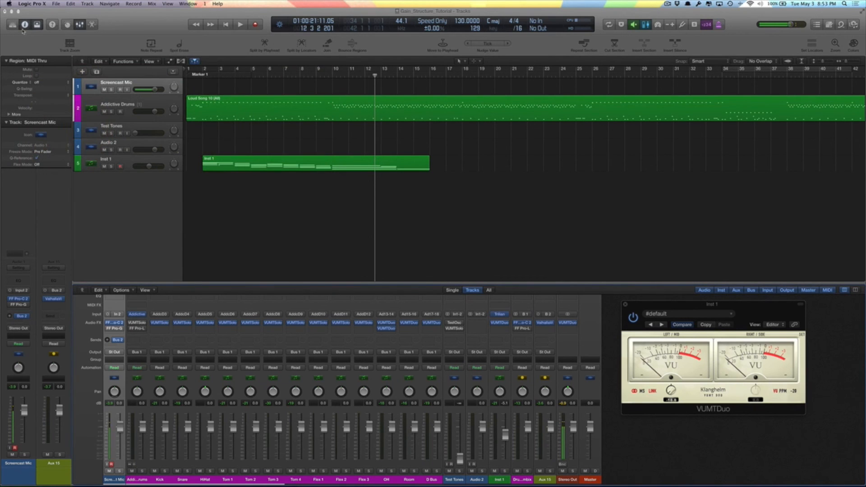